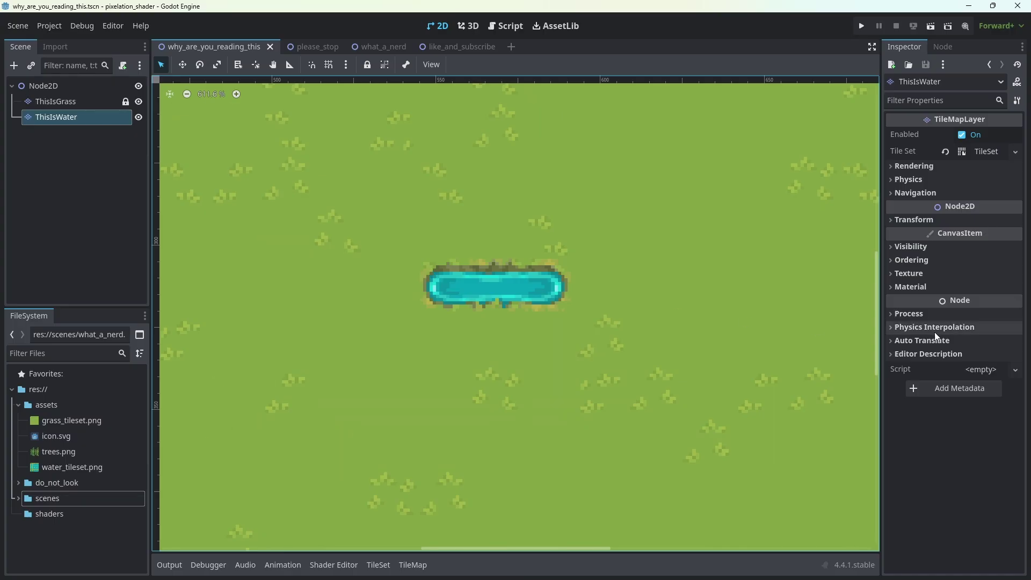
# - Give the ThisIsWater layer a new ShaderMaterial using a new shader file named water_shader
pyautogui.click(904, 287)
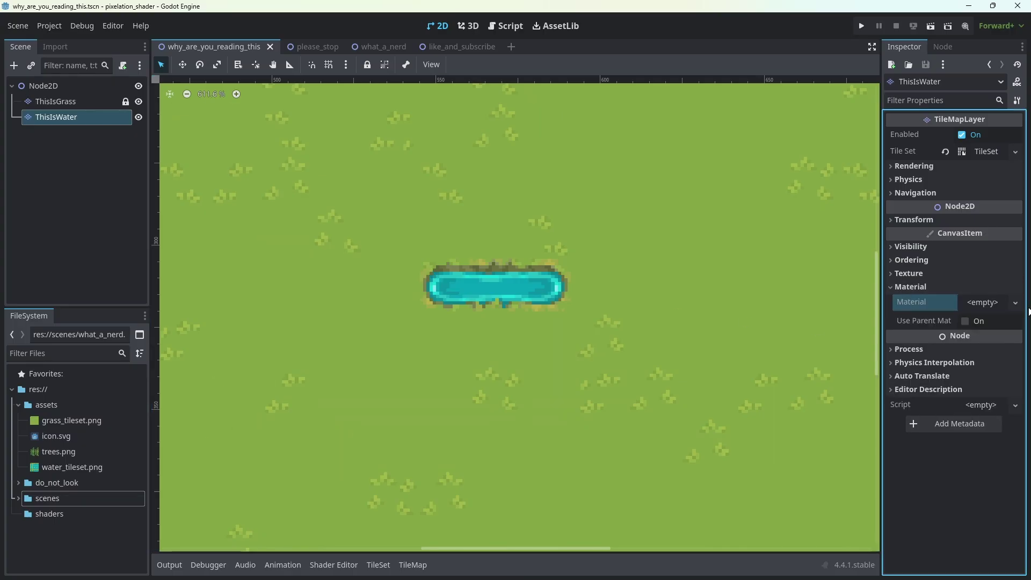
pyautogui.click(989, 302)
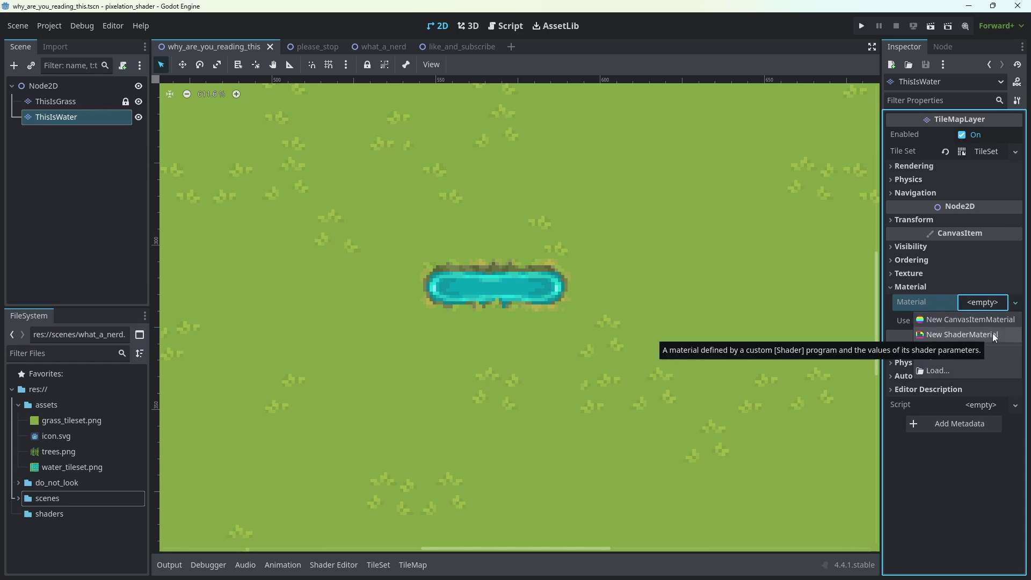
pyautogui.click(992, 336)
pyautogui.click(987, 311)
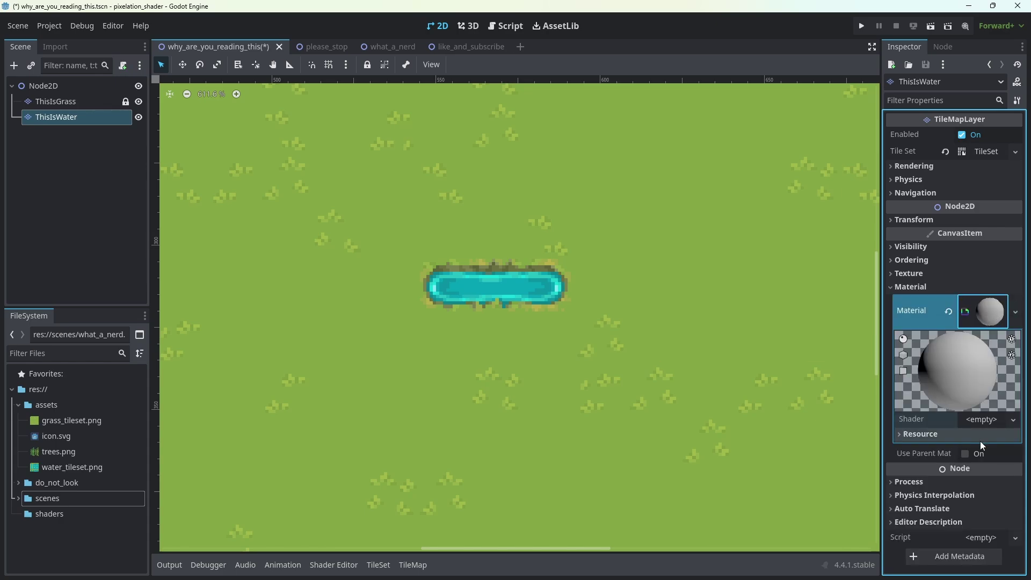
pyautogui.click(989, 420)
pyautogui.click(993, 436)
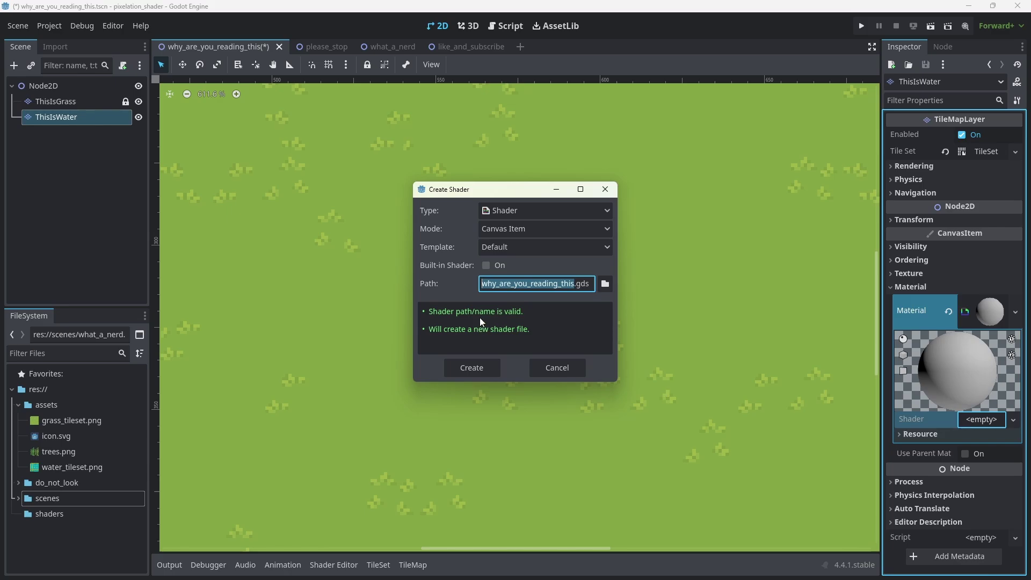
pyautogui.write('water_shader')
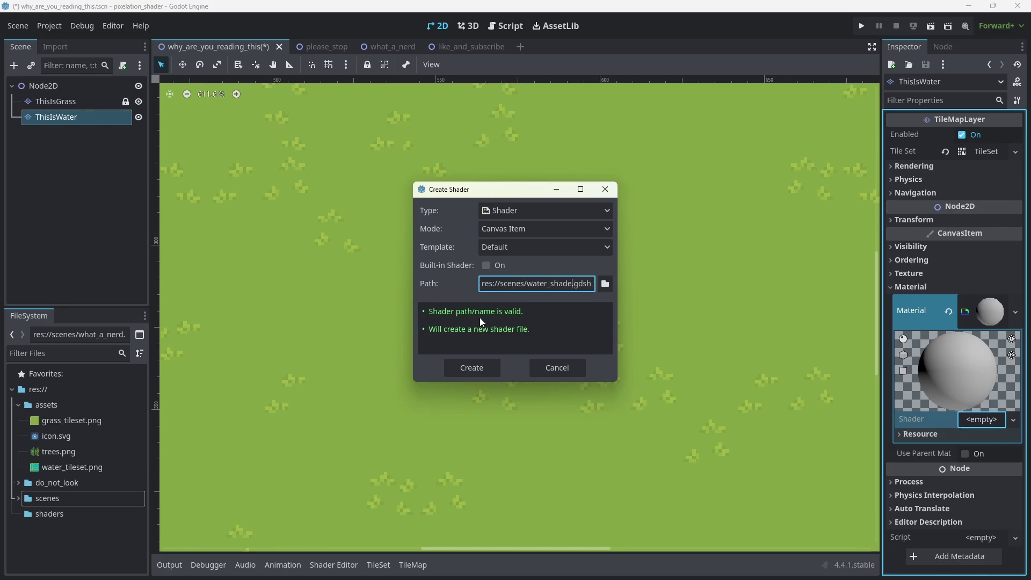
pyautogui.click(473, 364)
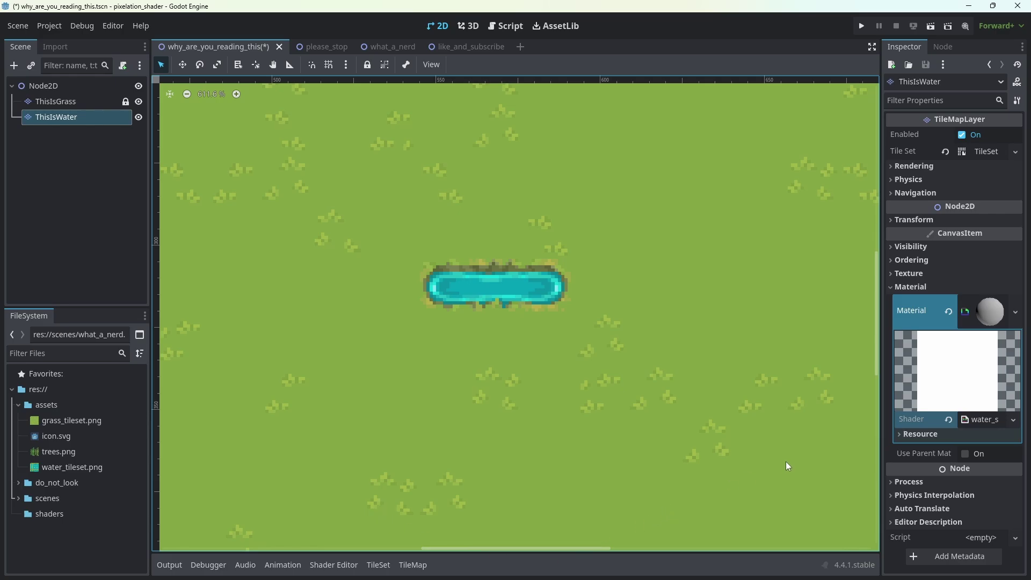
# - Open water_shader and delete its unused vertex() and light() functions
pyautogui.click(985, 422)
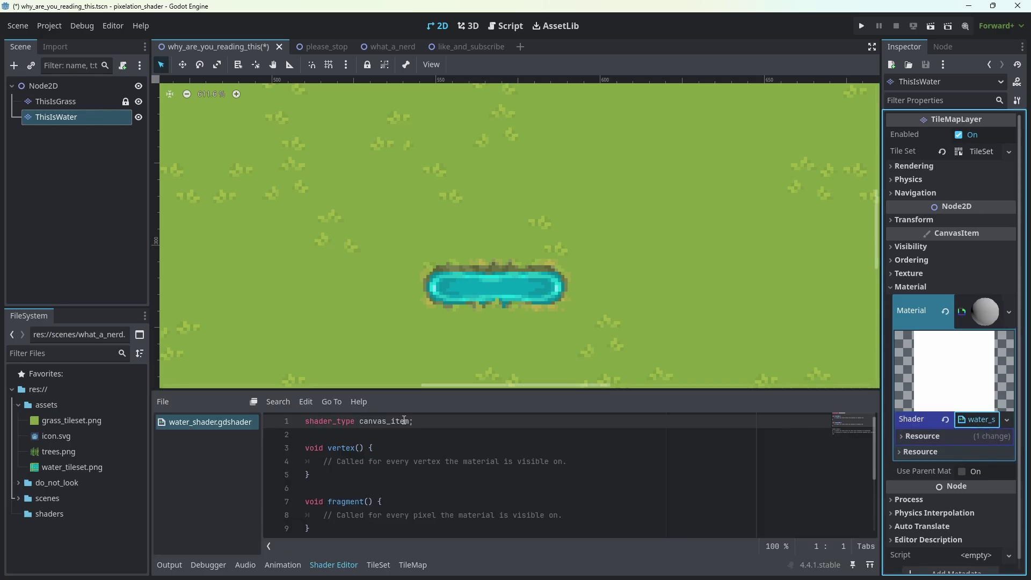
pyautogui.moveTo(509, 395); pyautogui.dragTo(509, 284)
pyautogui.moveTo(314, 364); pyautogui.dragTo(211, 322)
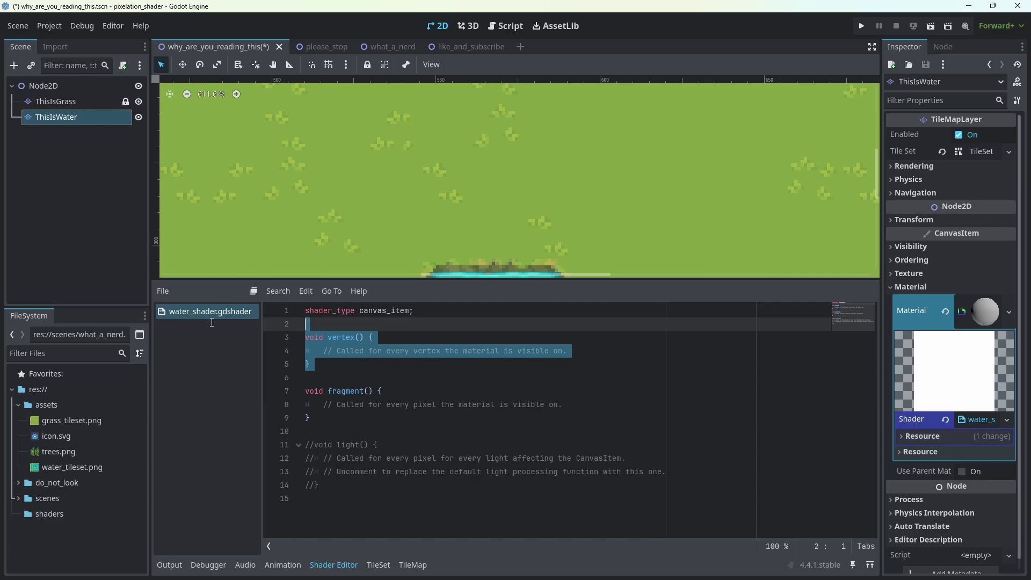
pyautogui.press('BackSpace')
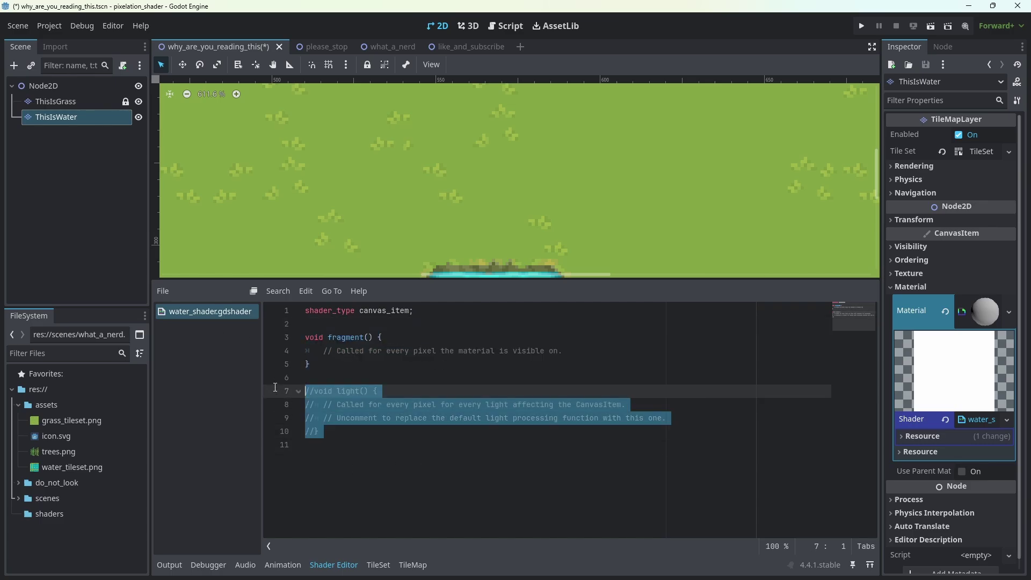
pyautogui.moveTo(338, 445); pyautogui.dragTo(306, 377)
pyautogui.press('BackSpace')
# - Declare 'uniform sampler2D noise: repeat_enable, filter_nearest;' and save the shader
pyautogui.click(556, 326)
pyautogui.write('u')
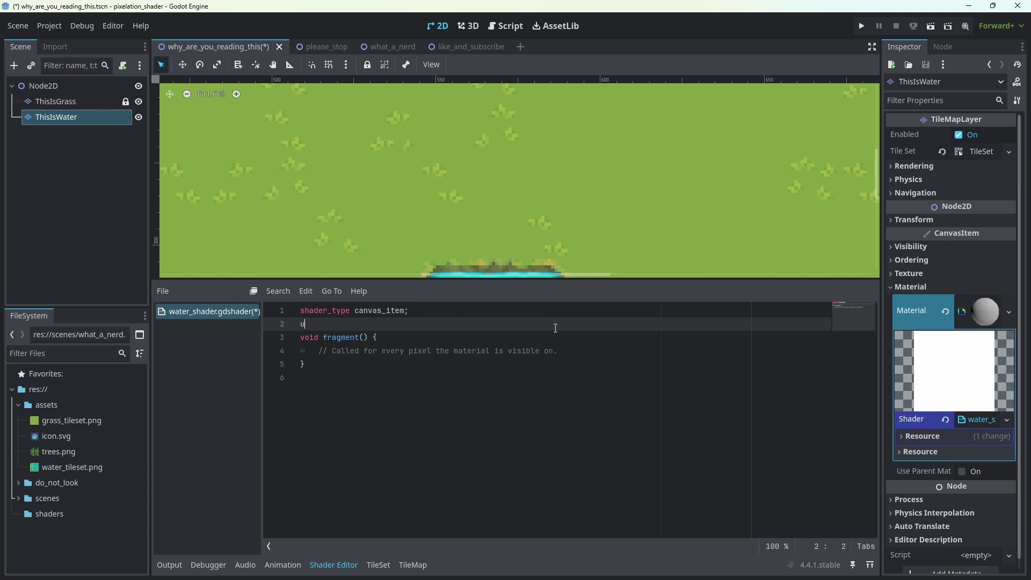
pyautogui.write('niform sam')
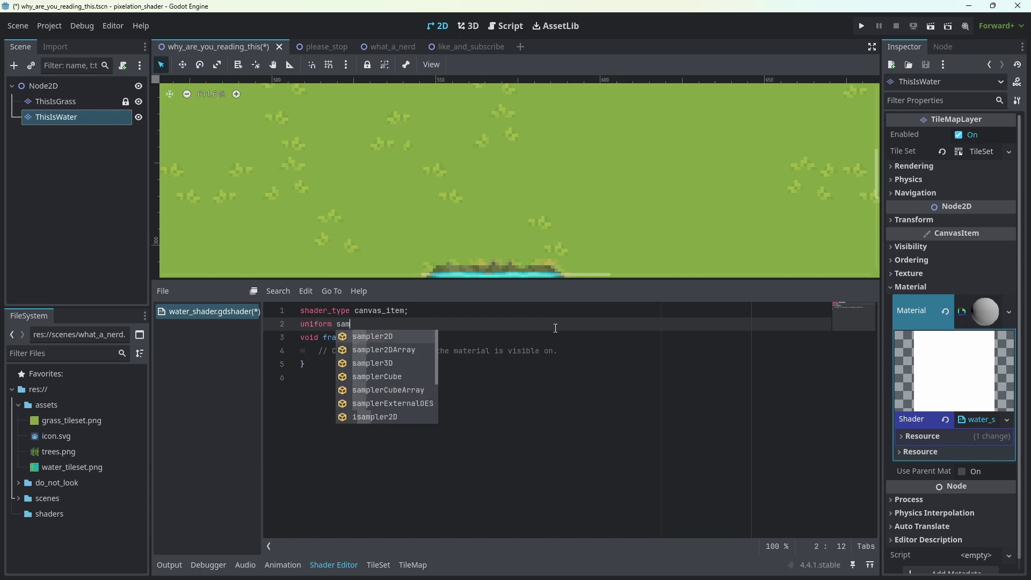
pyautogui.write('p')
pyautogui.press('Return')
pyautogui.write('noise: hint_')
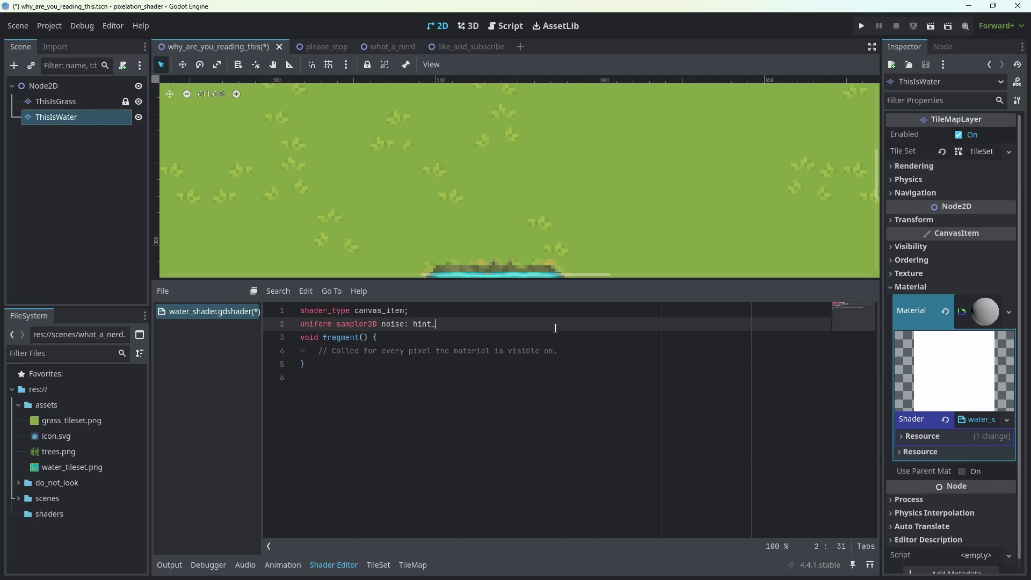
pyautogui.write('repeat')
pyautogui.press('BackSpace')
pyautogui.press('BackSpace')
pyautogui.press('BackSpace')
pyautogui.write('repeat')
pyautogui.write('_enable, filt')
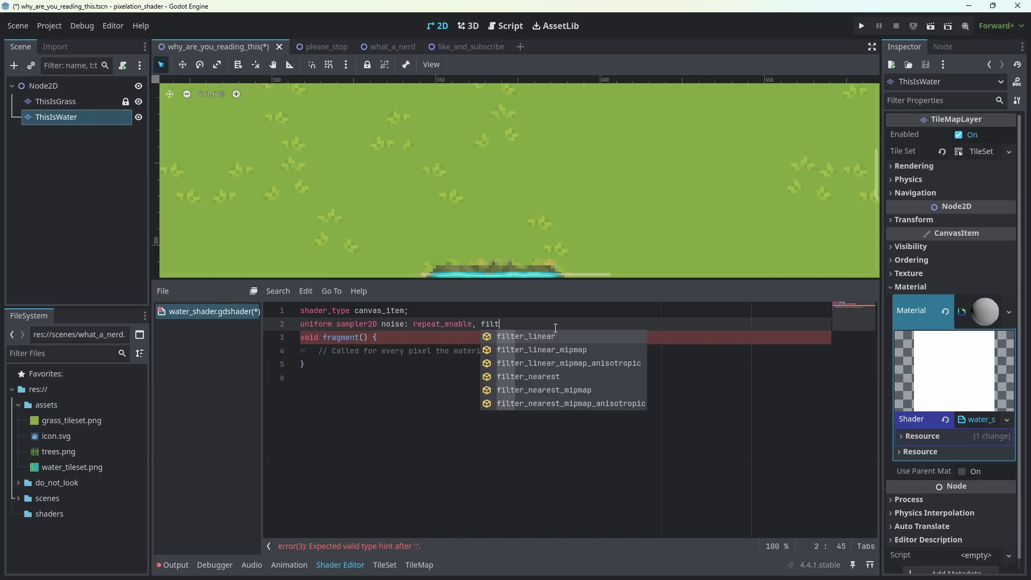
pyautogui.write('er')
pyautogui.press('Down')
pyautogui.press('Down')
pyautogui.press('Down')
pyautogui.press('Return')
pyautogui.write(';')
pyautogui.hotkey('ctrl', 's')
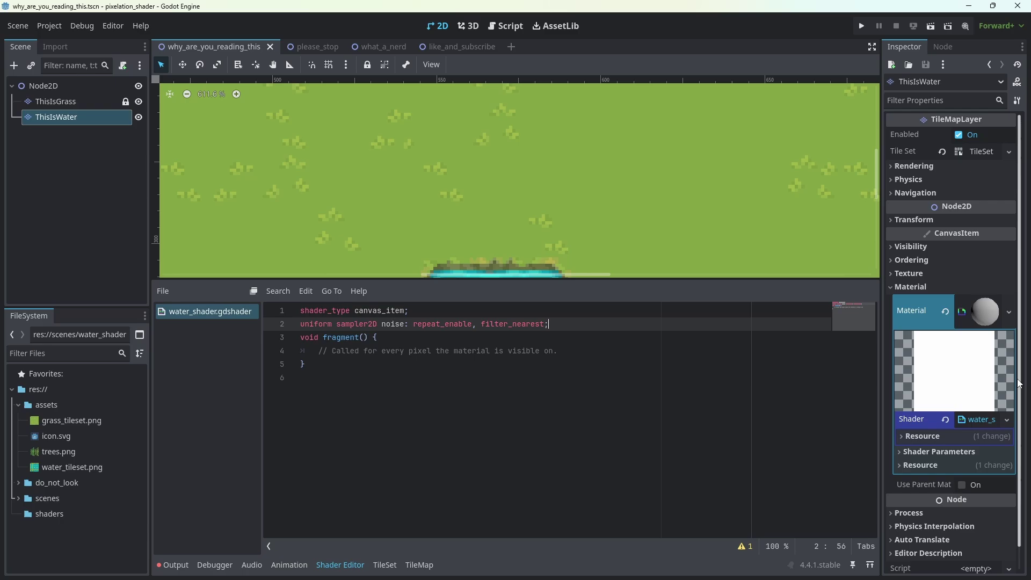
# - Set the Noise shader parameter to a new NoiseTexture2D using a new FastNoiseLite generator
pyautogui.click(954, 452)
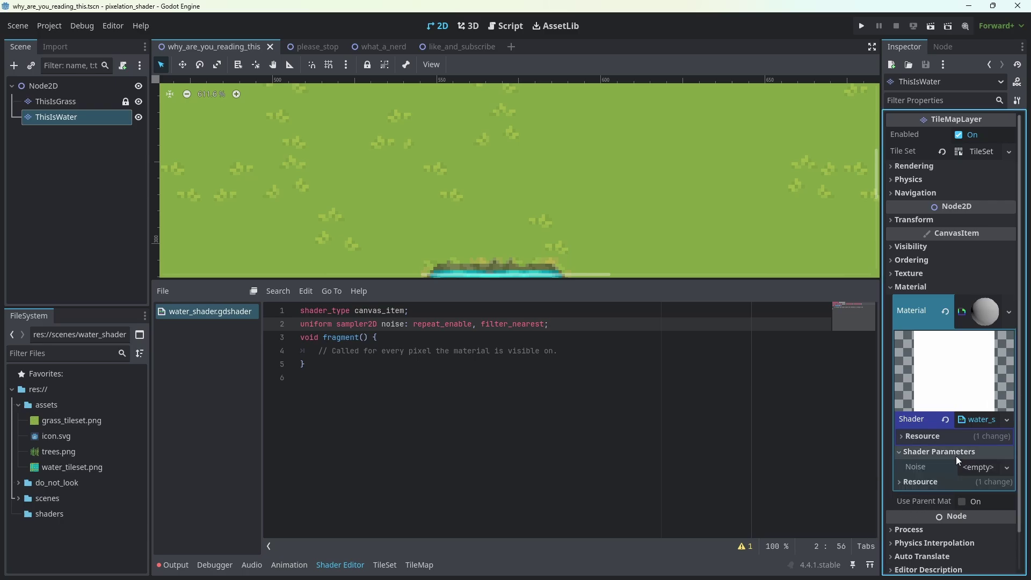
pyautogui.click(970, 468)
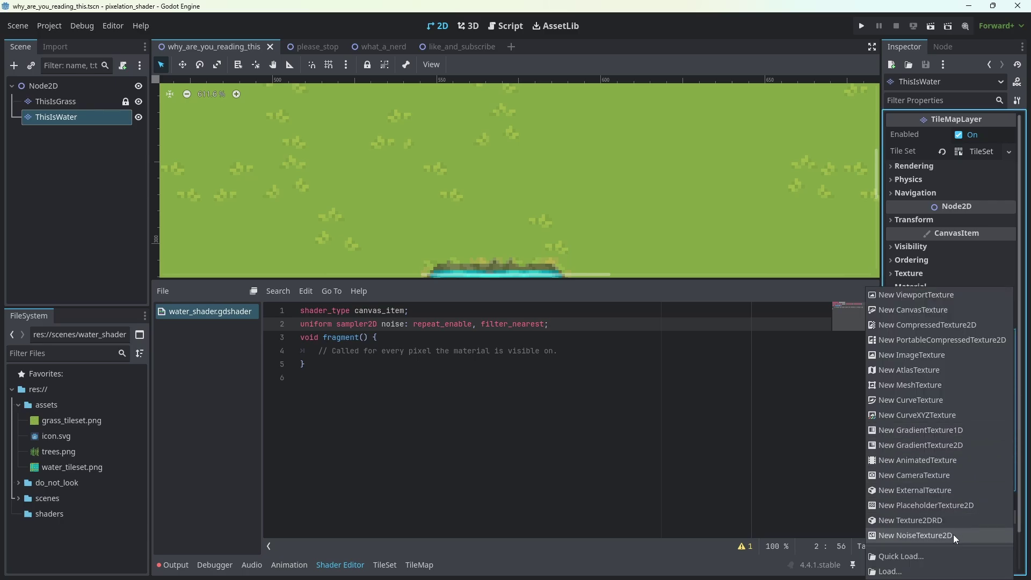
pyautogui.click(952, 533)
pyautogui.click(977, 467)
pyautogui.scroll(-5, 970, 437)
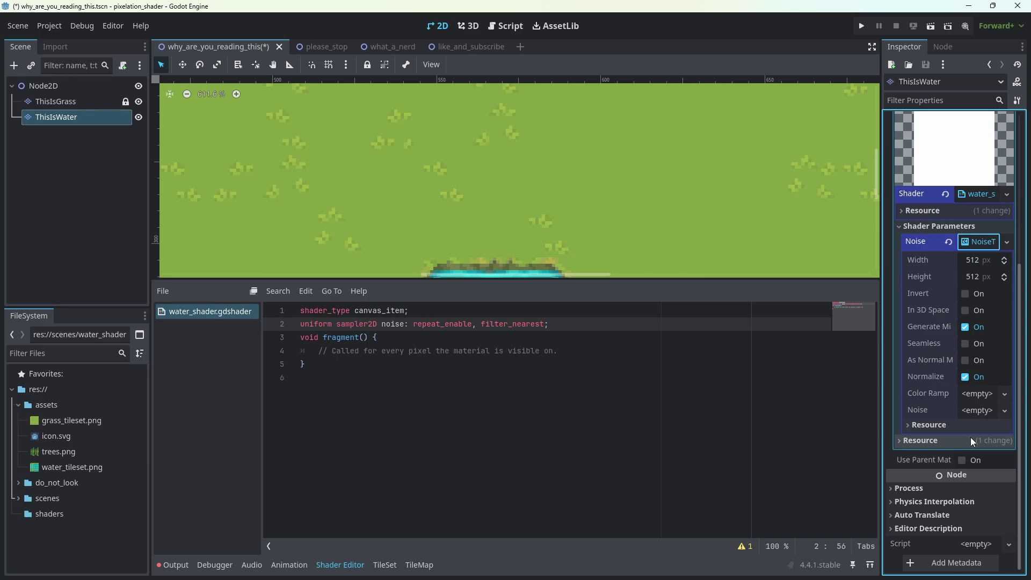
pyautogui.click(977, 410)
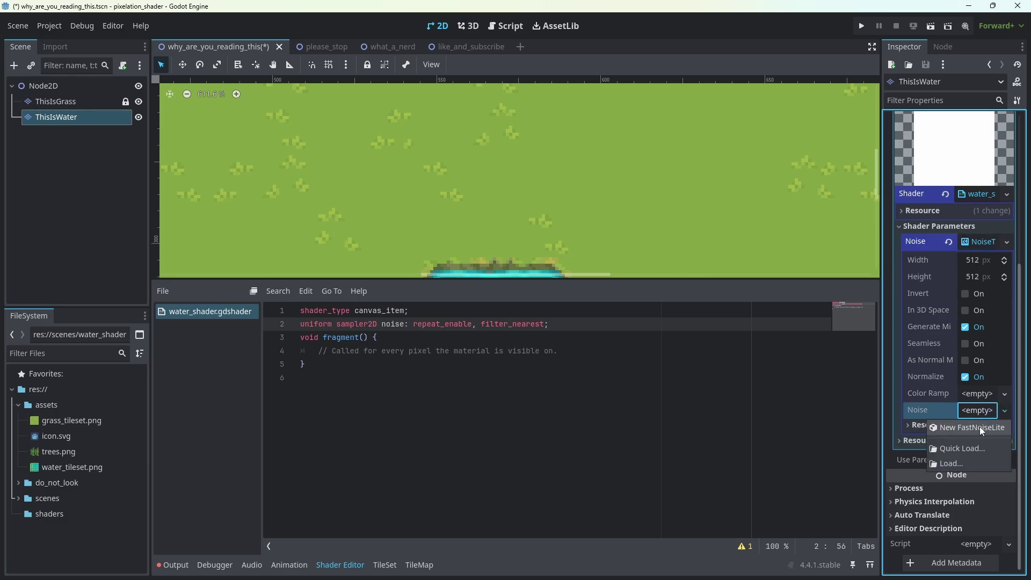
pyautogui.click(980, 426)
pyautogui.click(977, 410)
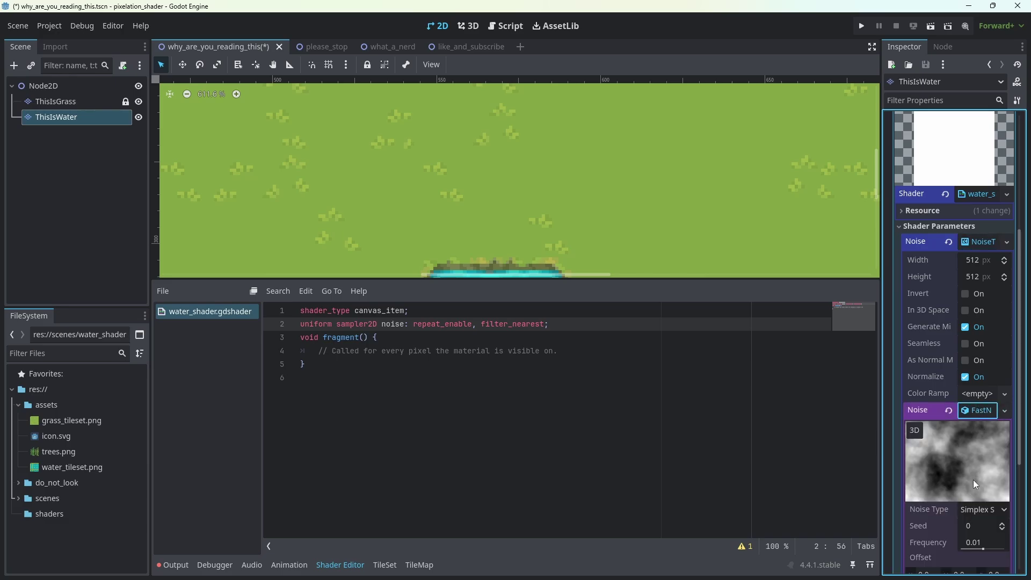
pyautogui.scroll(-3, 973, 478)
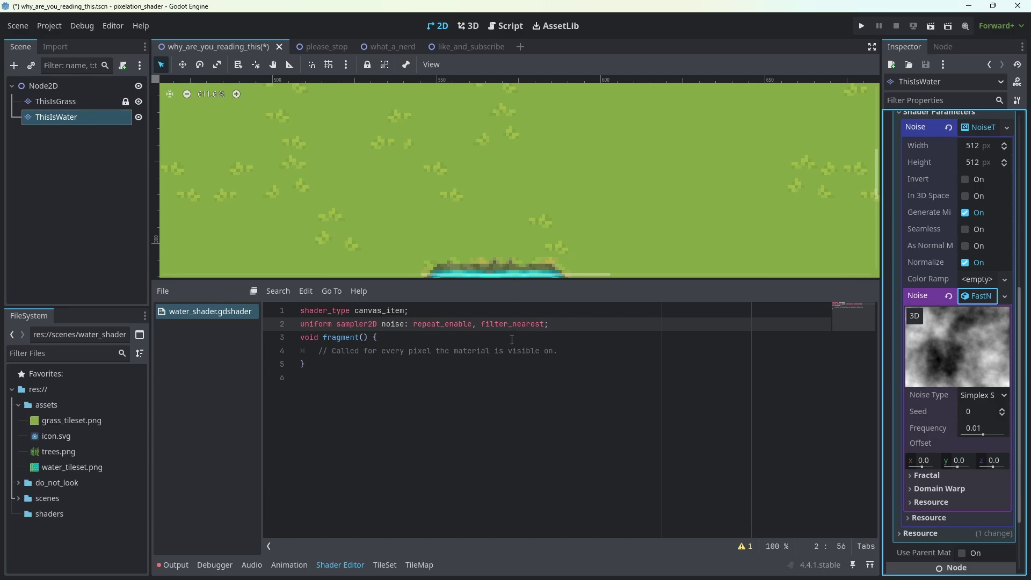
# - In fragment(), sample the noise into noise_color and add 'COLOR.r += noise_color.r;'
pyautogui.click(547, 337)
pyautogui.press('Return')
pyautogui.write('cec')
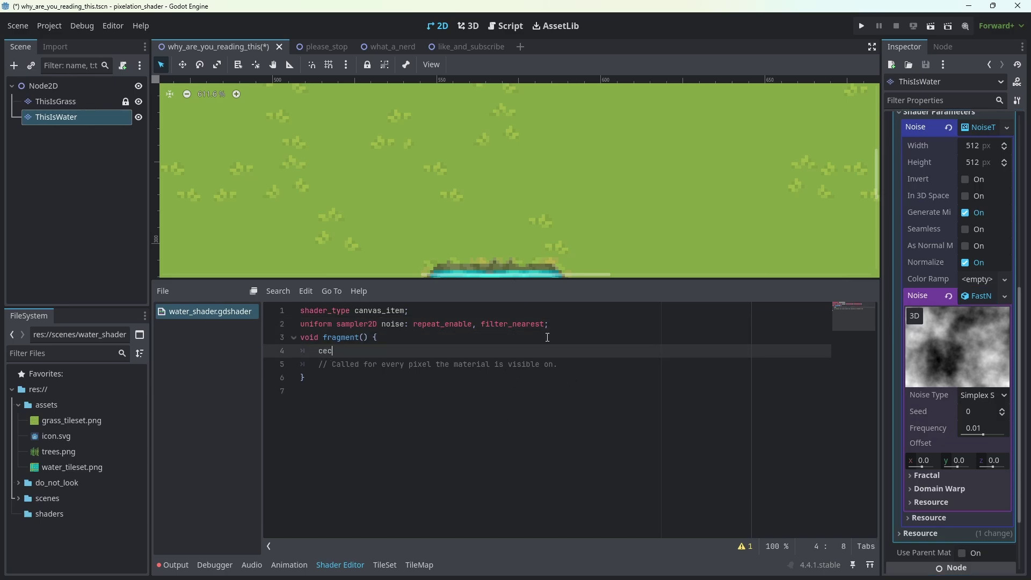
pyautogui.write('vec4 ')
pyautogui.write('noise_')
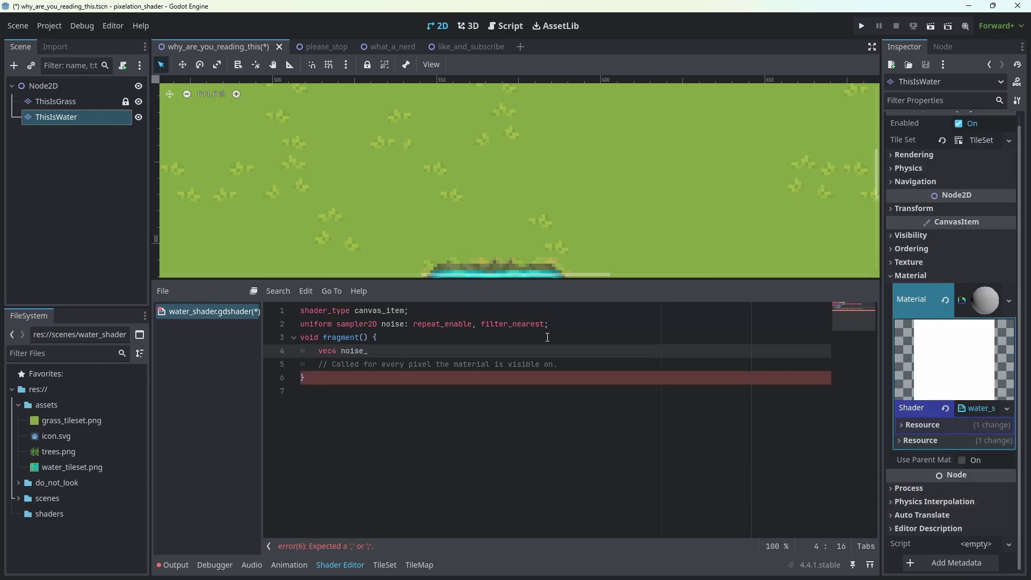
pyautogui.write('color = texture')
pyautogui.write('(noise, UV);')
pyautogui.press('Return')
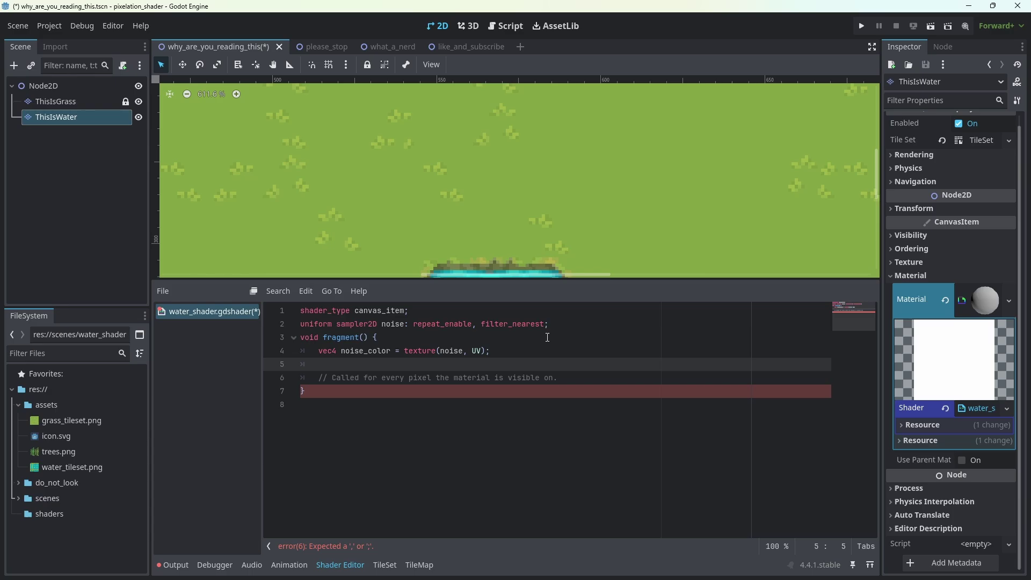
pyautogui.write('COLOR.r')
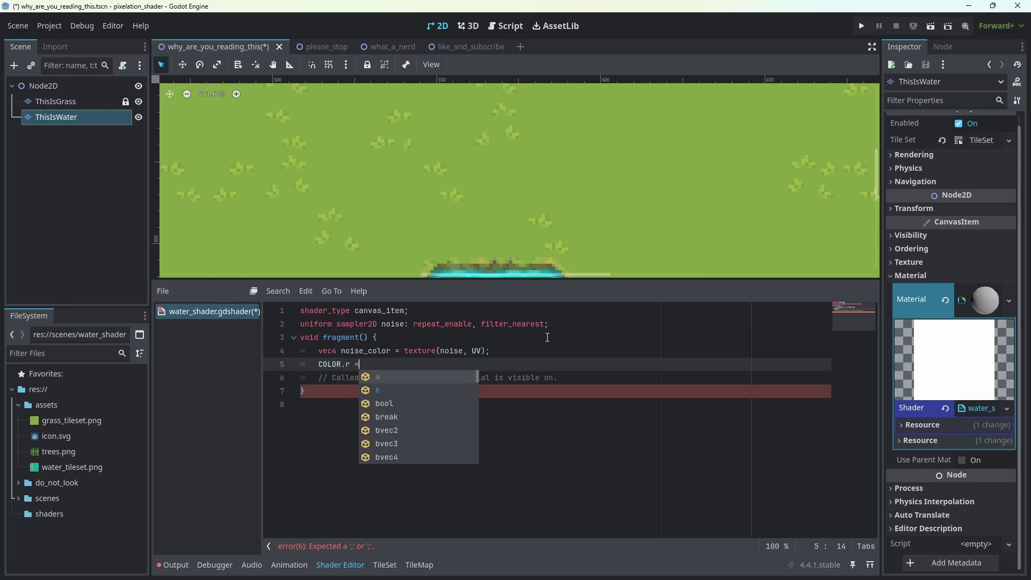
pyautogui.write(' += noise_c')
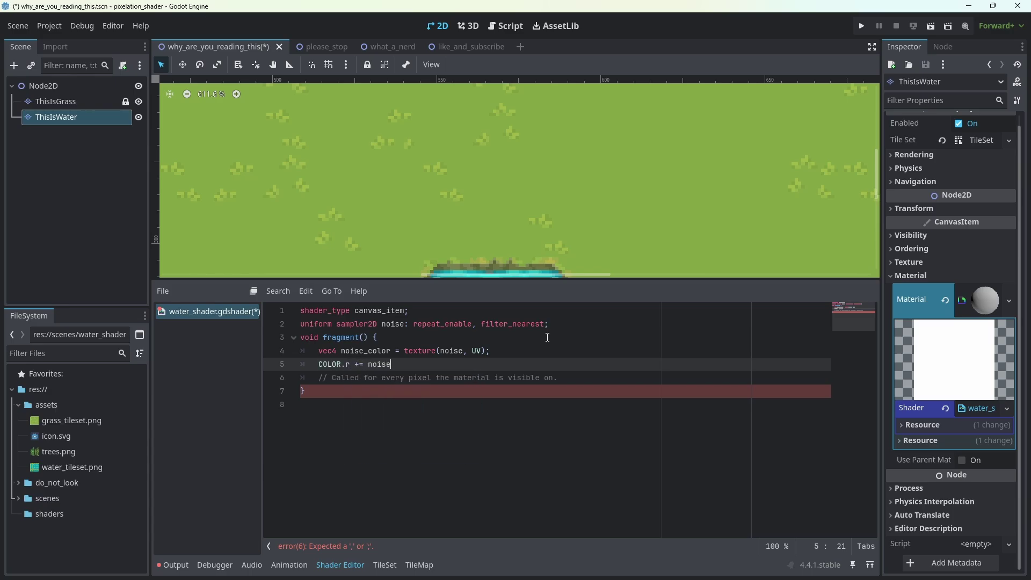
pyautogui.write('olor.r;')
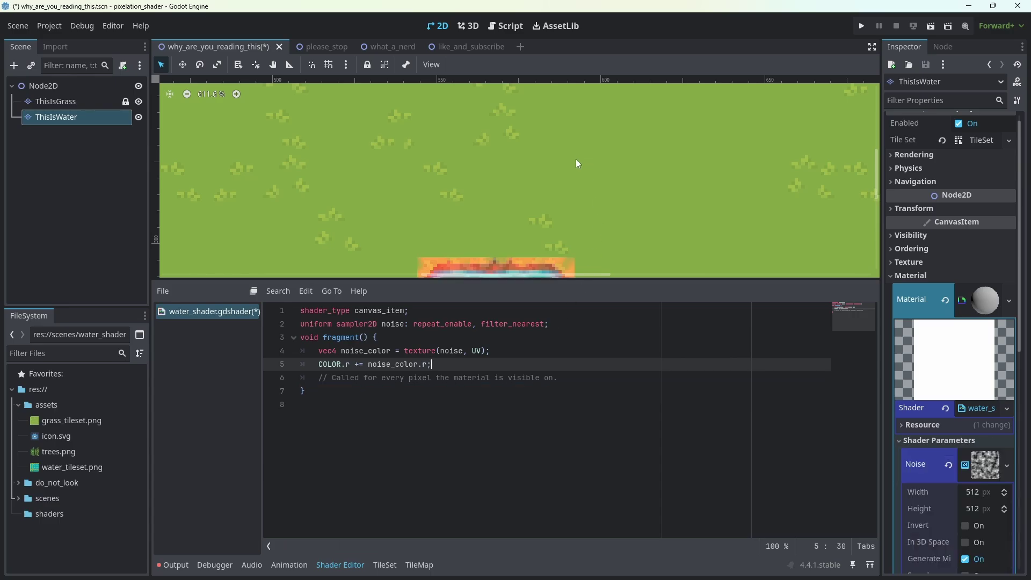
pyautogui.moveTo(576, 164); pyautogui.dragTo(579, 108, button='middle')
pyautogui.scroll(2, 540, 145)
pyautogui.scroll(2, 570, 174)
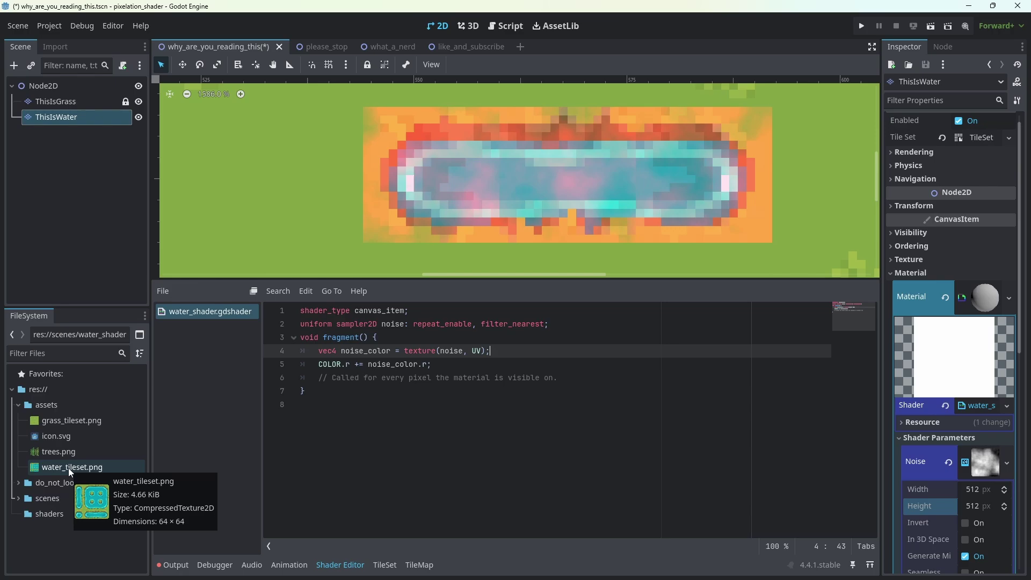
pyautogui.scroll(-2, 958, 460)
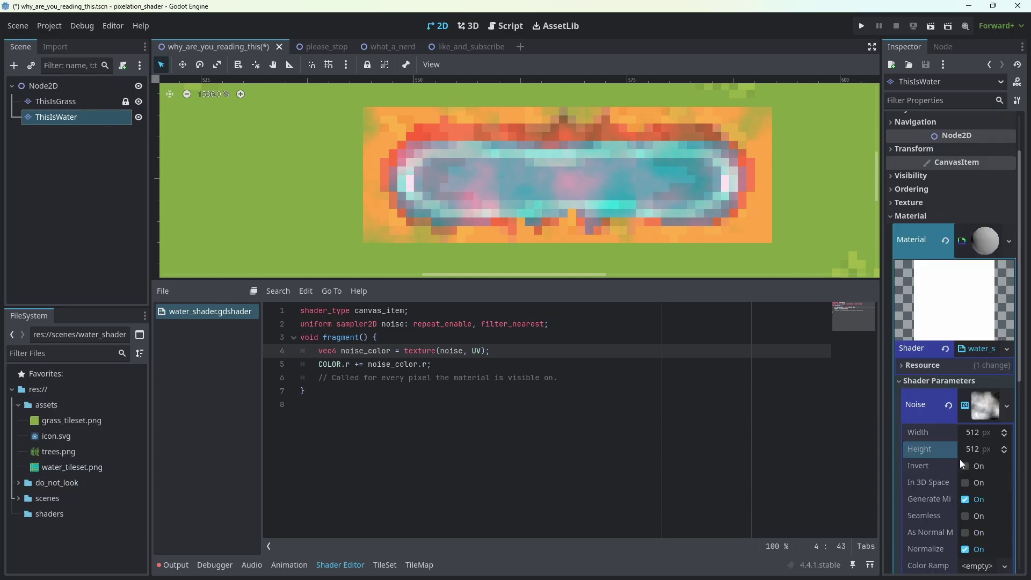
# - Set the noise texture to 64×64 px and its FastNoiseLite frequency to 0.1532
pyautogui.click(980, 434)
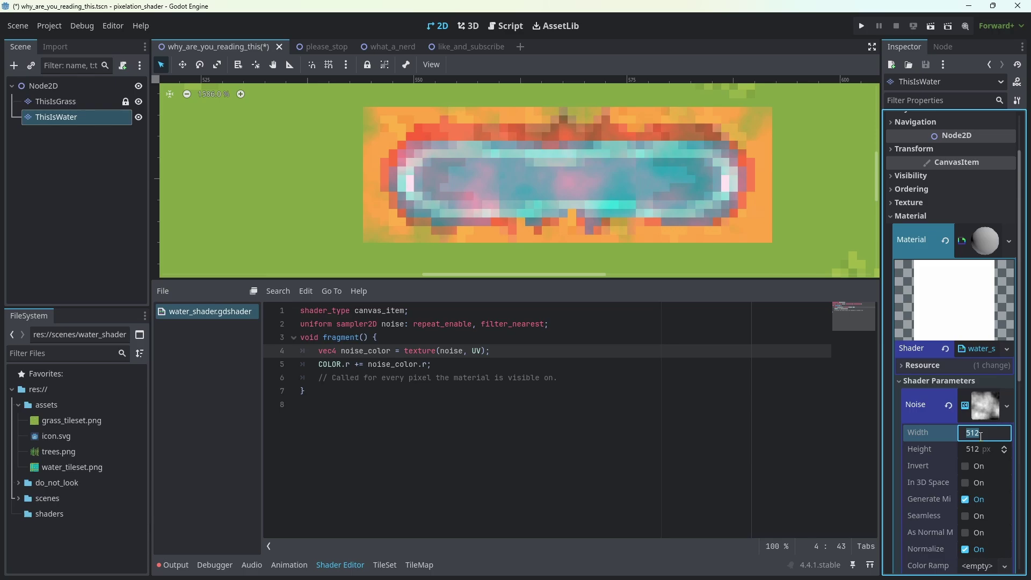
pyautogui.write('64')
pyautogui.press('Return')
pyautogui.click(982, 450)
pyautogui.write('64')
pyautogui.press('Return')
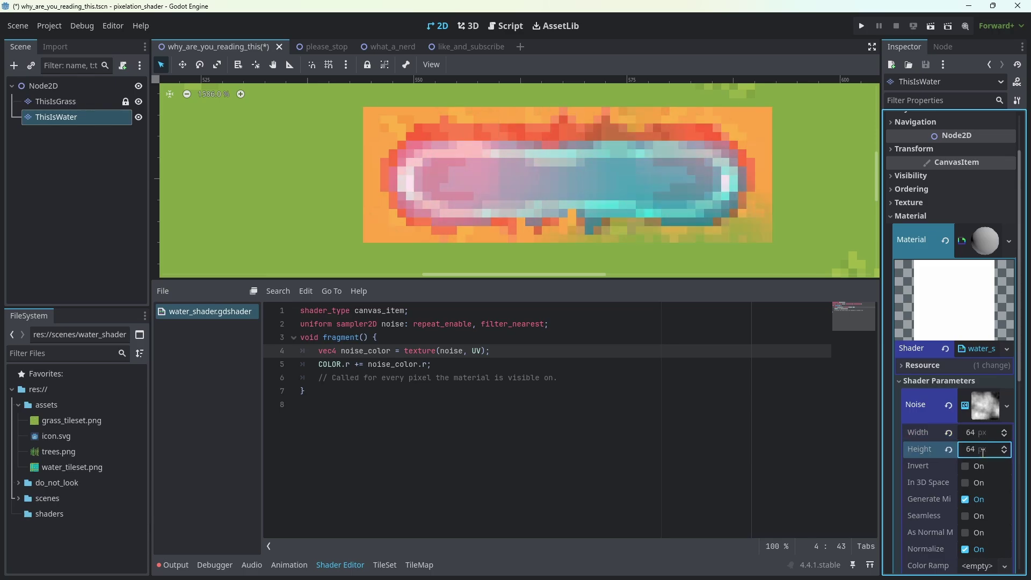
pyautogui.scroll(-5, 967, 467)
pyautogui.scroll(-2, 966, 482)
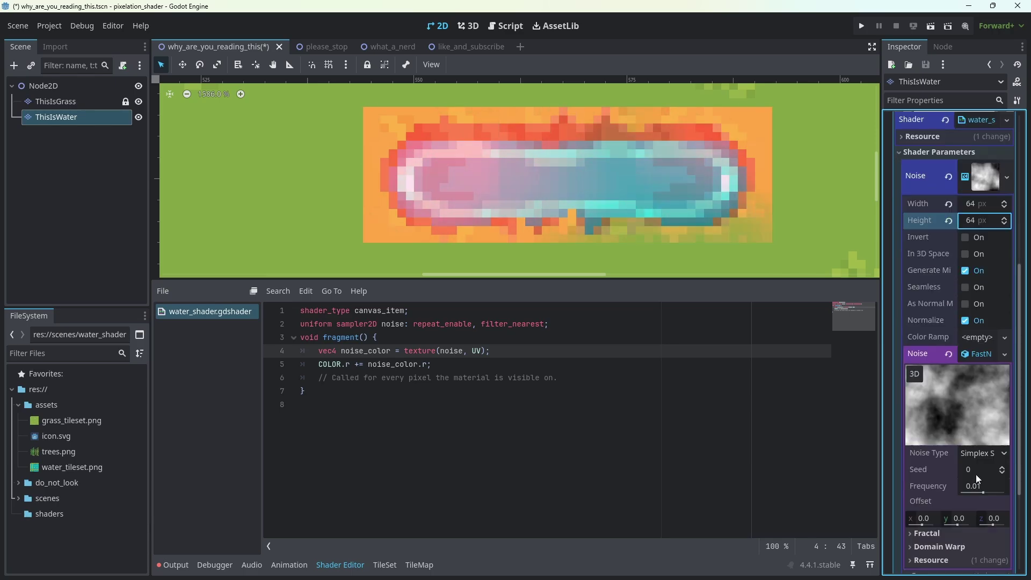
pyautogui.scroll(-2, 978, 451)
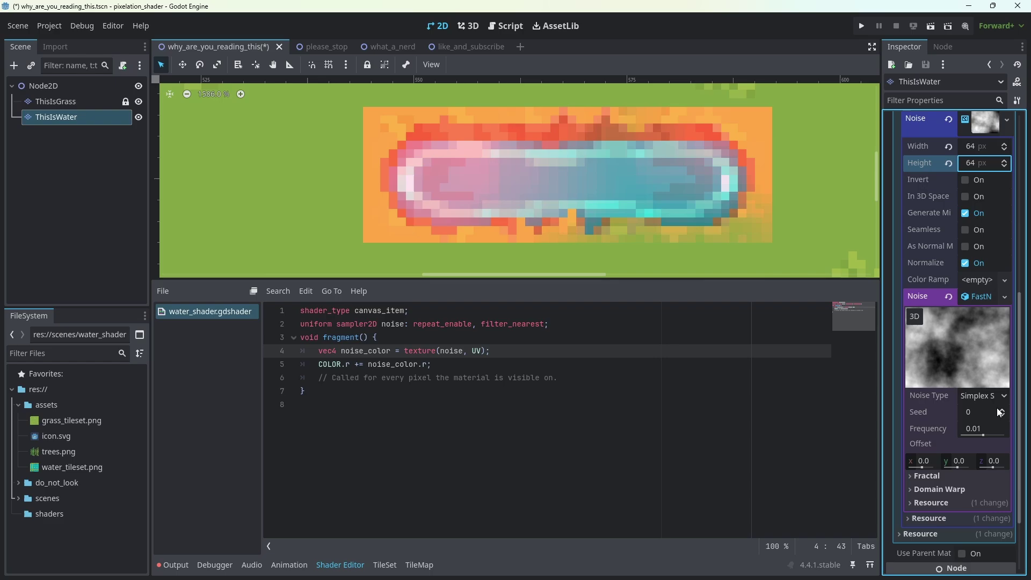
pyautogui.click(983, 435)
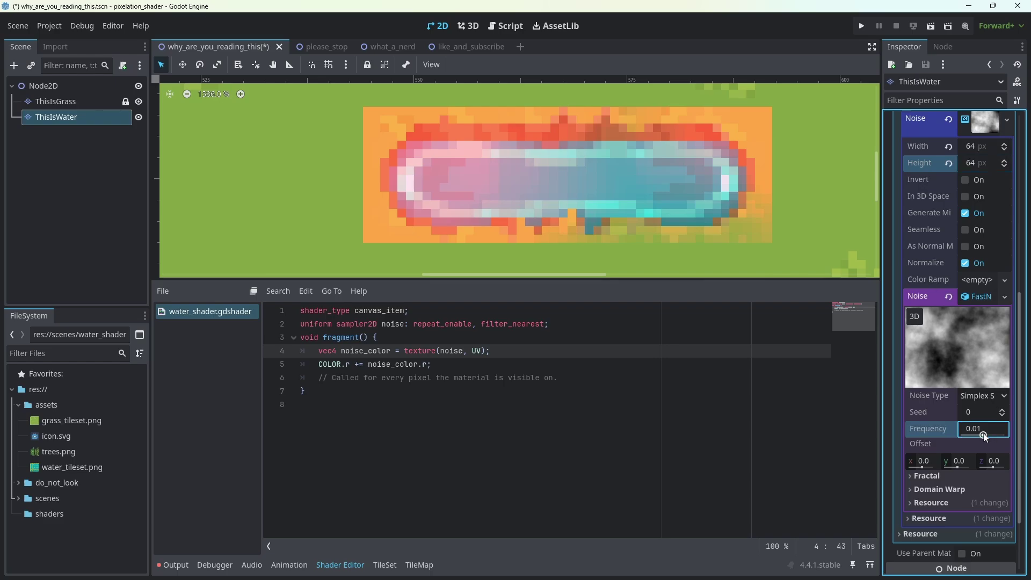
pyautogui.moveTo(984, 435); pyautogui.dragTo(997, 435)
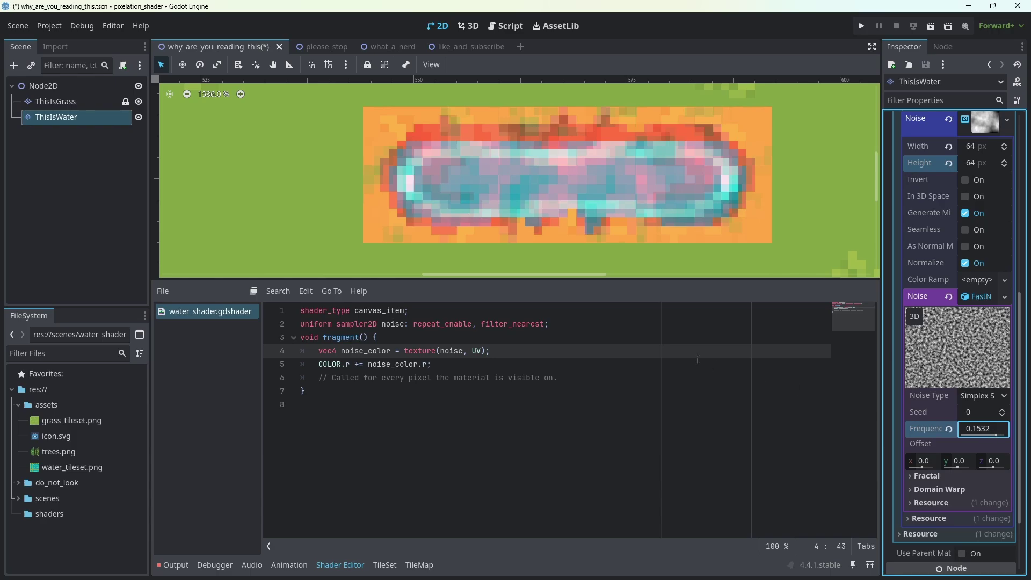
# - Add 'float t = TIME / 100.0;' and change the noise lookup to texture(noise, UV + t)
pyautogui.click(520, 338)
pyautogui.press('Return')
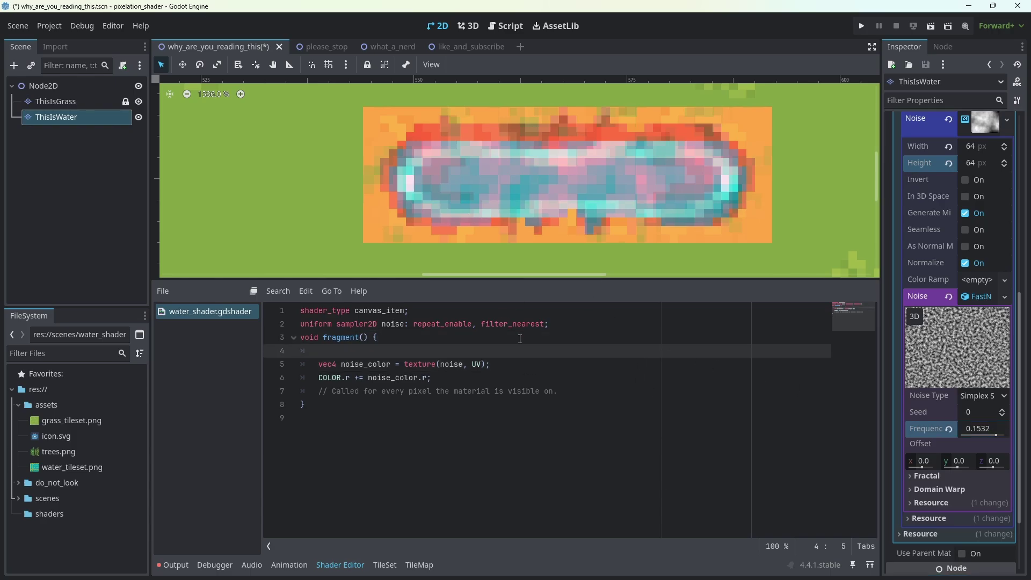
pyautogui.write('float t ')
pyautogui.write('= TI')
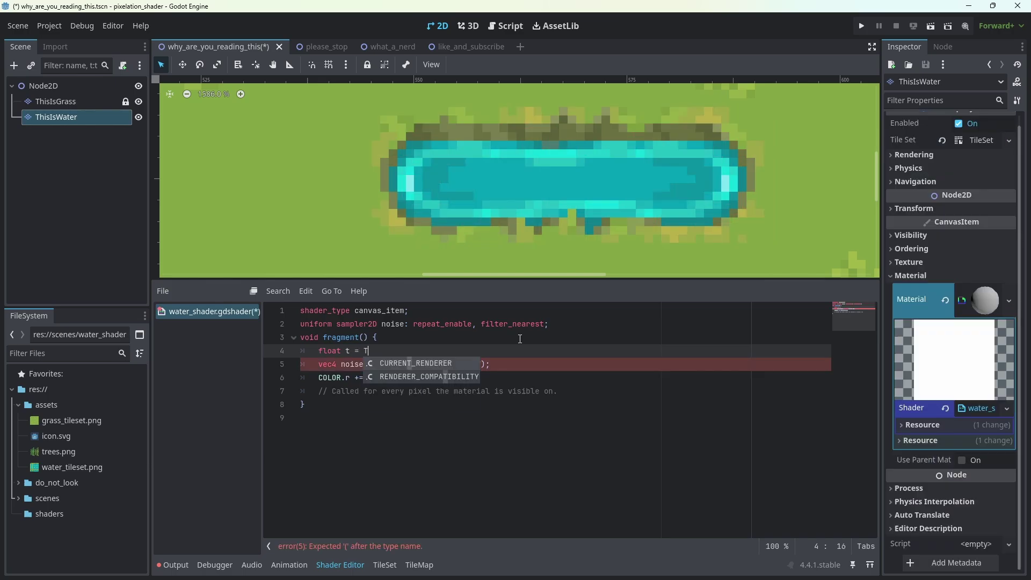
pyautogui.write('ME / 100.0;')
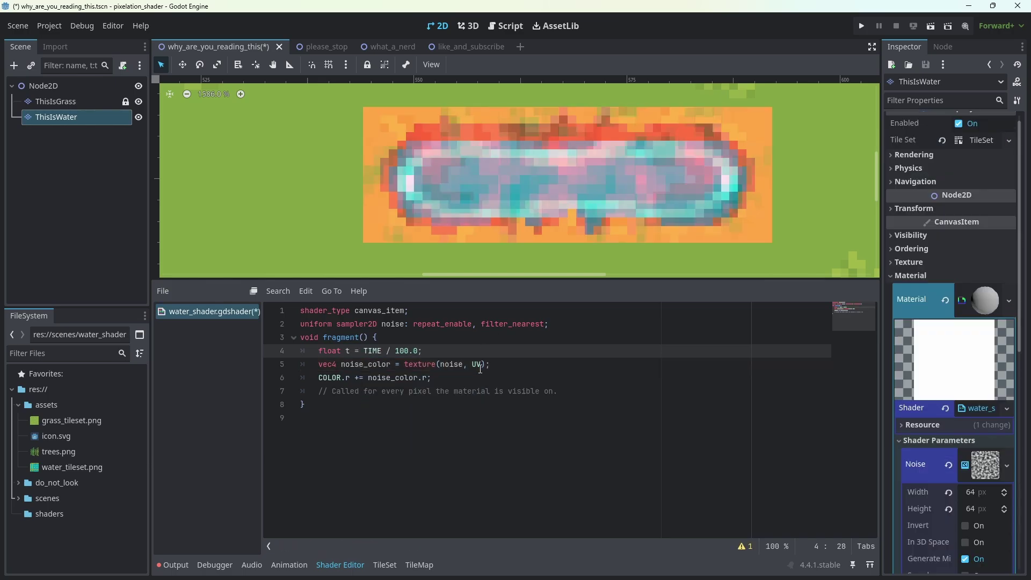
pyautogui.click(482, 366)
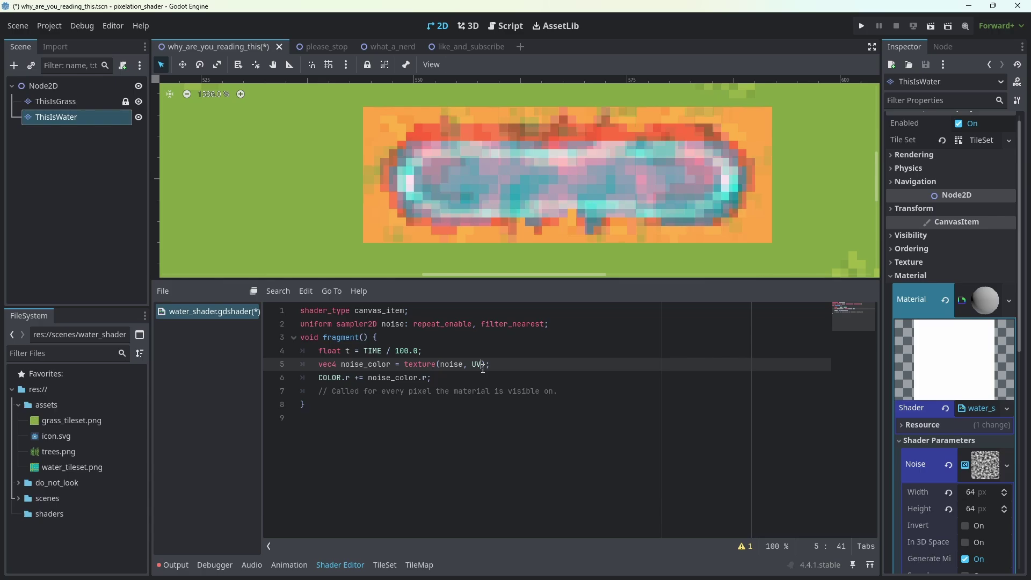
pyautogui.write('+ ')
pyautogui.write('t')
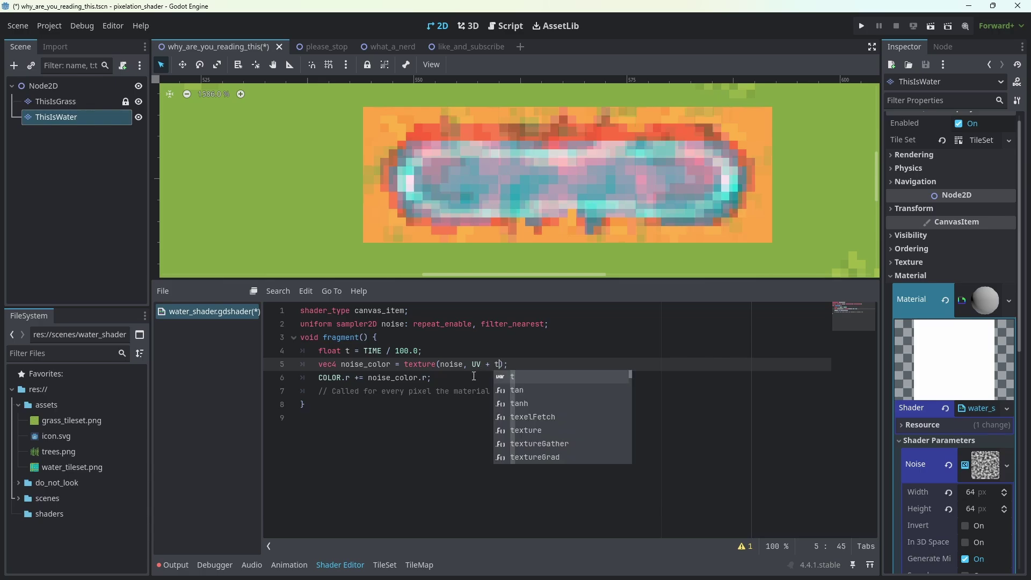
pyautogui.press('Escape')
pyautogui.press('Down')
pyautogui.scroll(5, 551, 210)
pyautogui.scroll(-2, 585, 194)
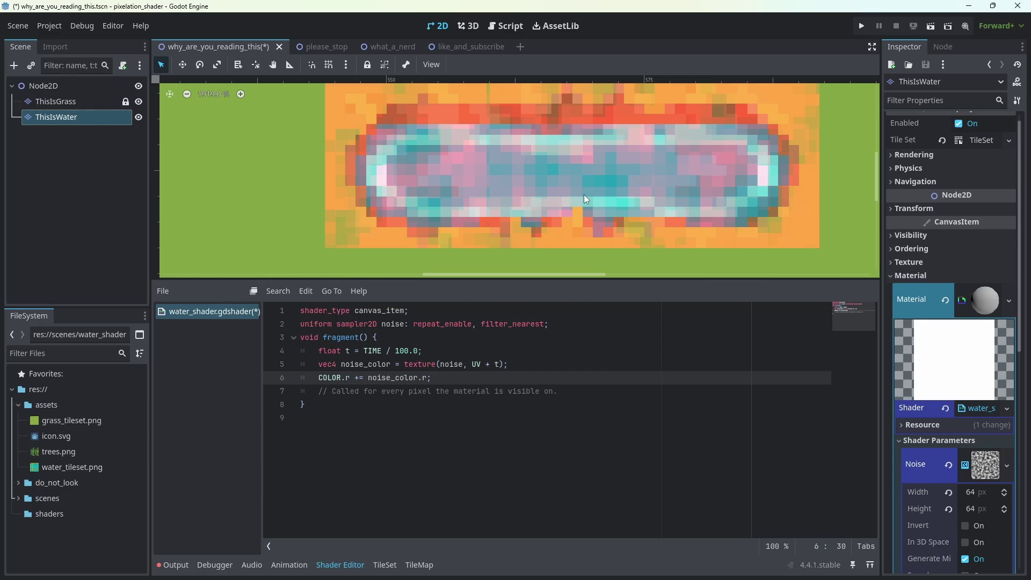
pyautogui.scroll(-2, 585, 197)
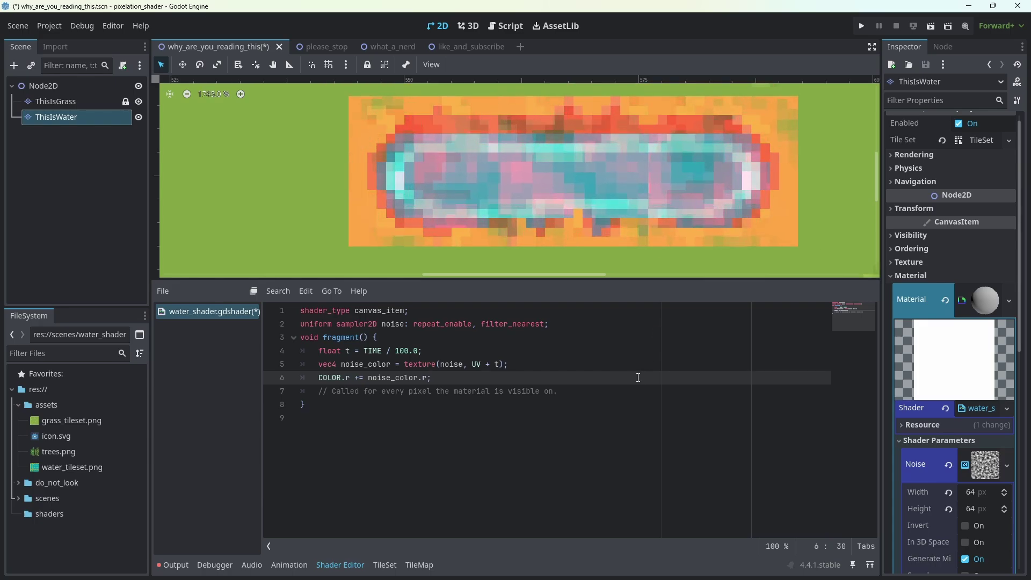
pyautogui.scroll(2, 690, 174)
pyautogui.scroll(-3, 647, 193)
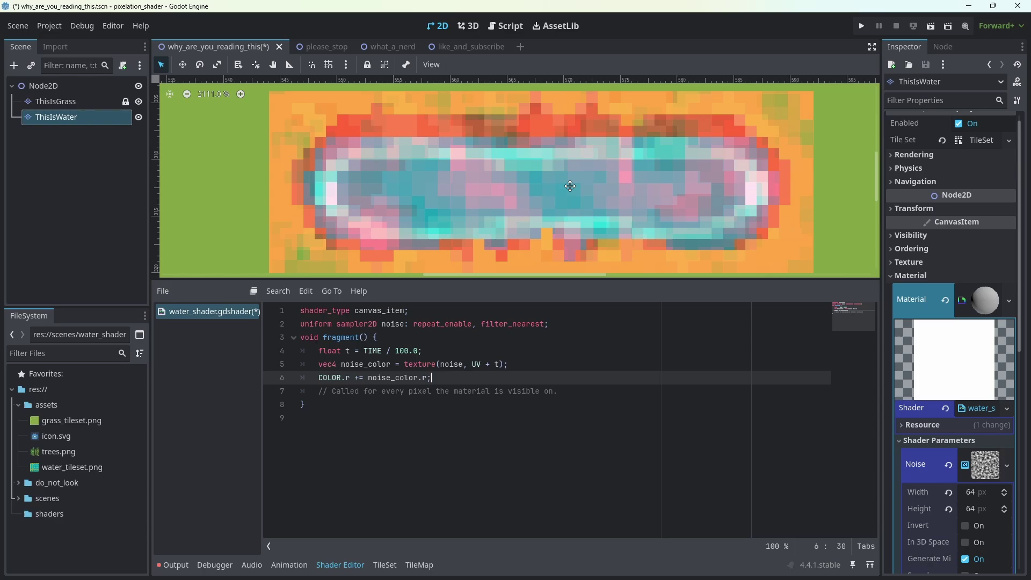
pyautogui.scroll(4, 447, 178)
pyautogui.scroll(-3, 563, 191)
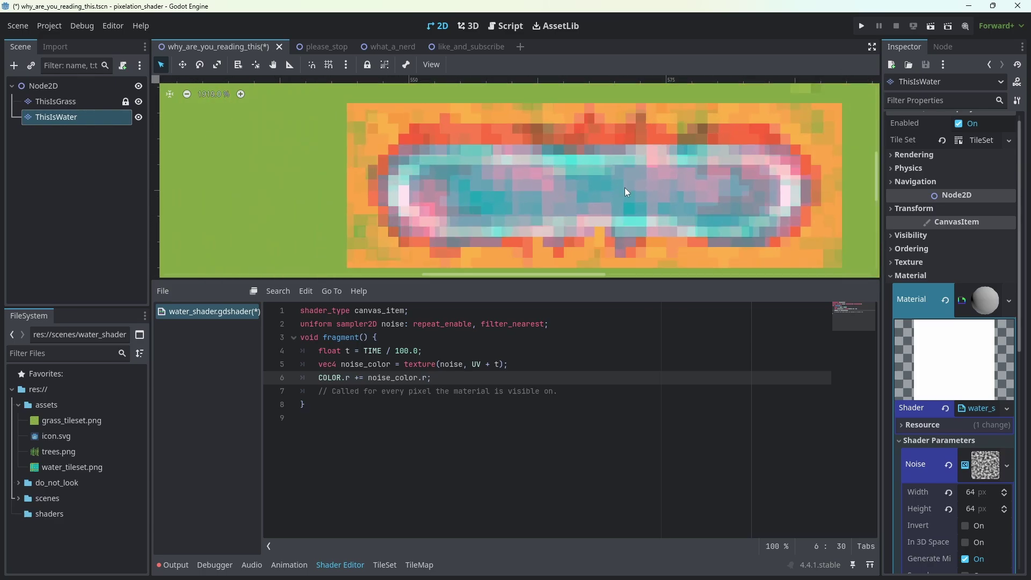
pyautogui.scroll(1, 635, 187)
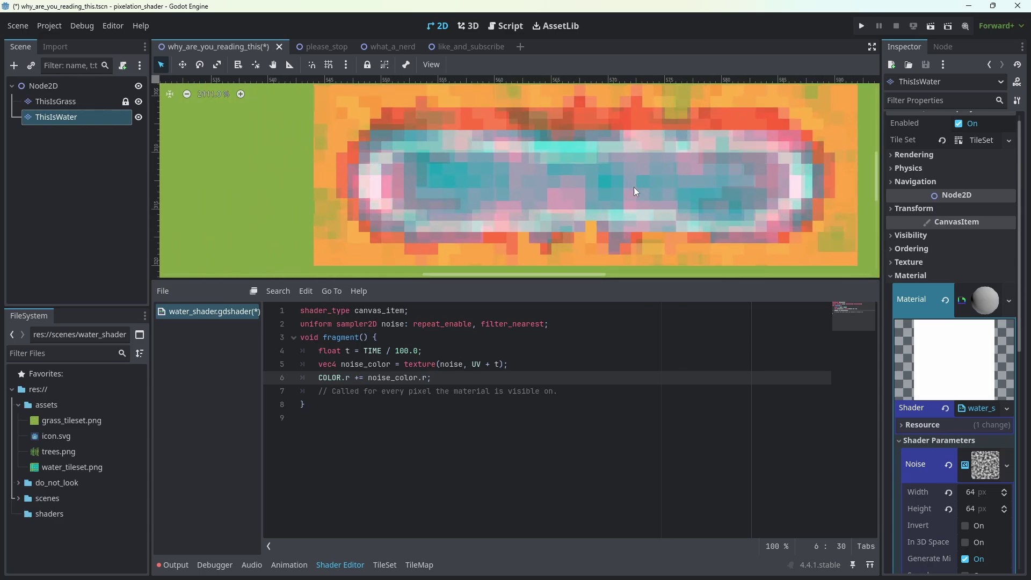
pyautogui.scroll(1, 634, 187)
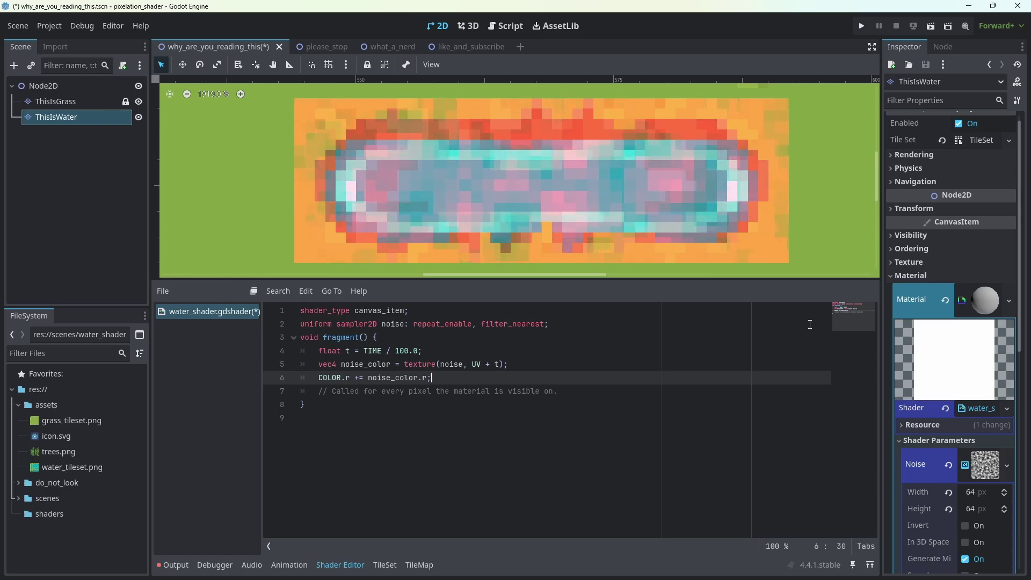
pyautogui.moveTo(406, 364); pyautogui.dragTo(464, 365)
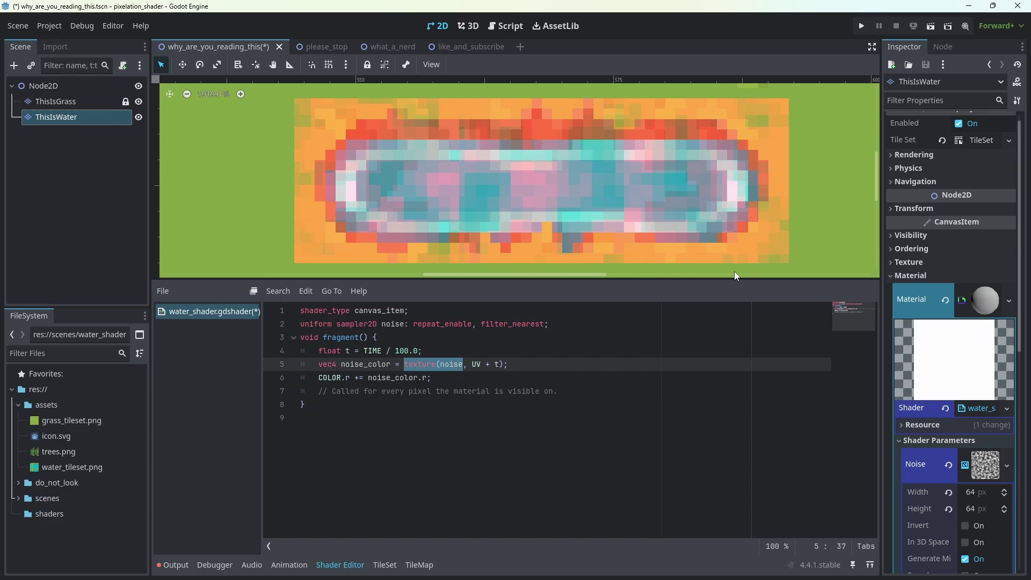
# - Define texture_size from textureSize(noise) and a texture_coords variable in fragment()
pyautogui.click(461, 349)
pyautogui.press('Return')
pyautogui.write('vec')
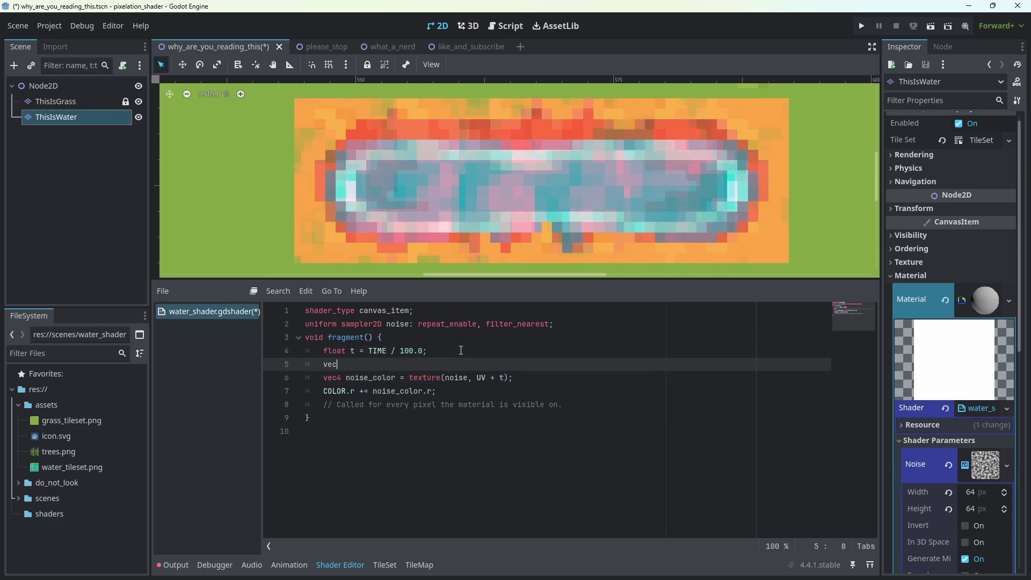
pyautogui.write('2 textu')
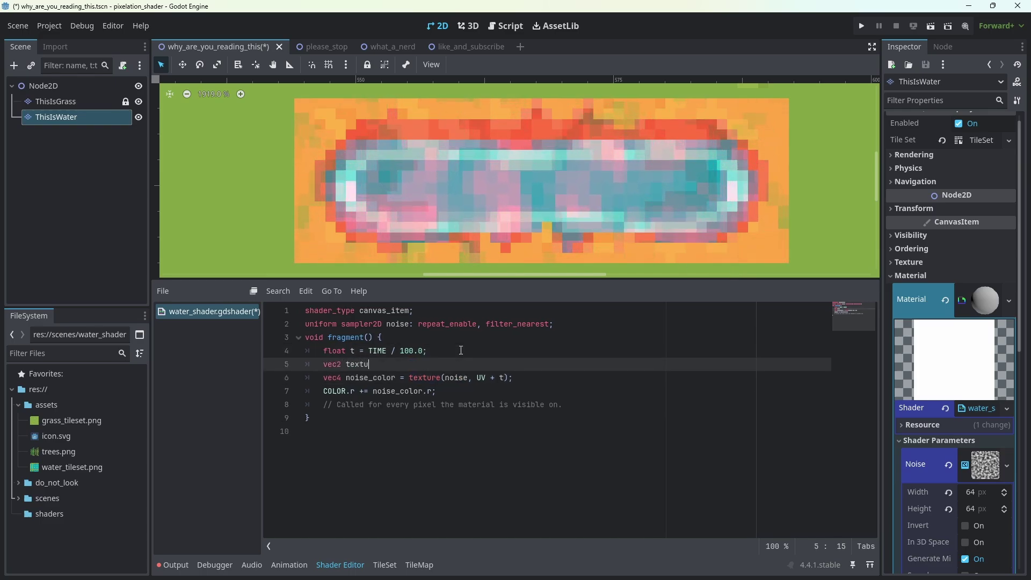
pyautogui.write('re_size = ')
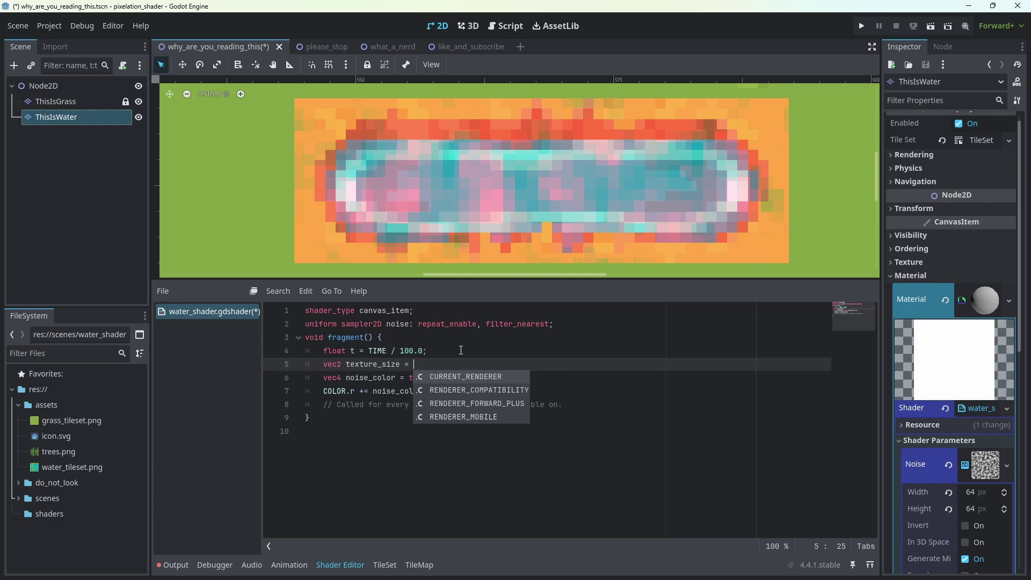
pyautogui.write('vec2(text')
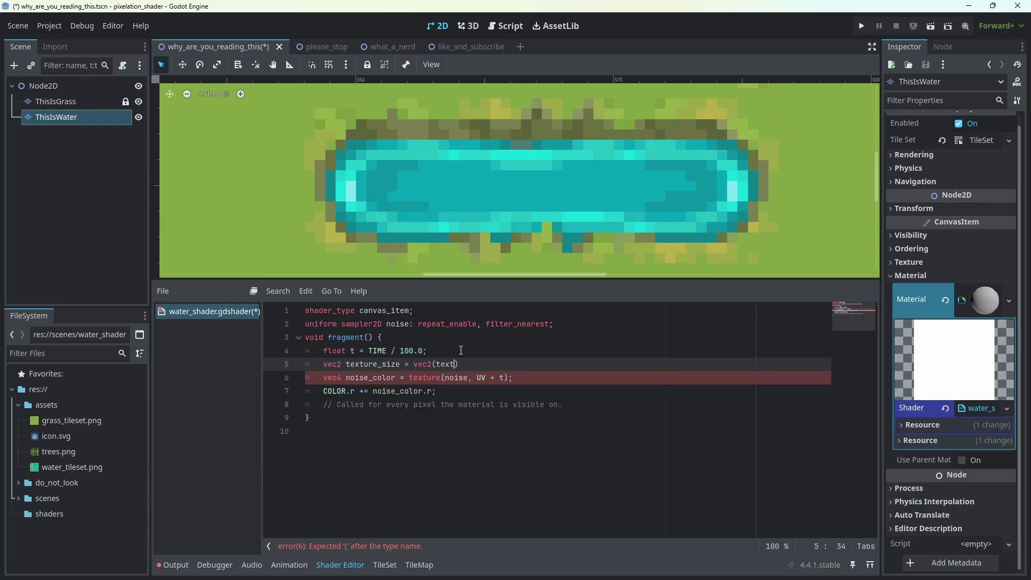
pyautogui.write('ureSize(')
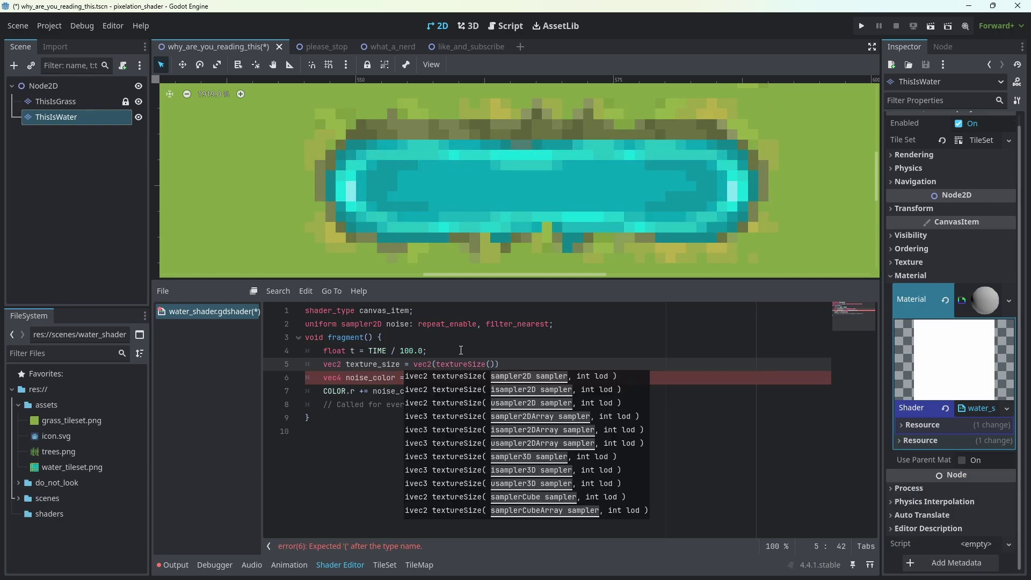
pyautogui.write('TEXT')
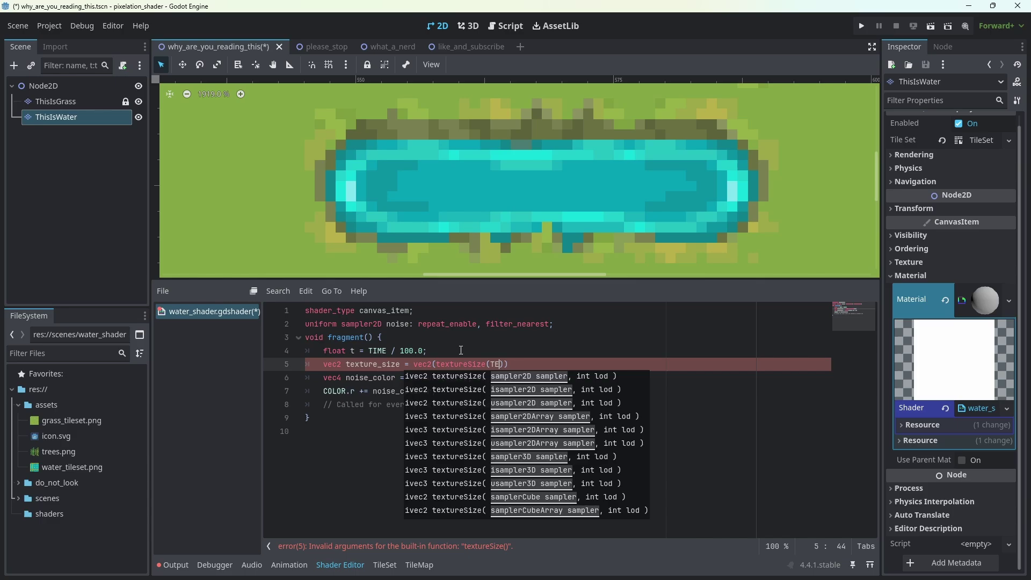
pyautogui.write('URE,')
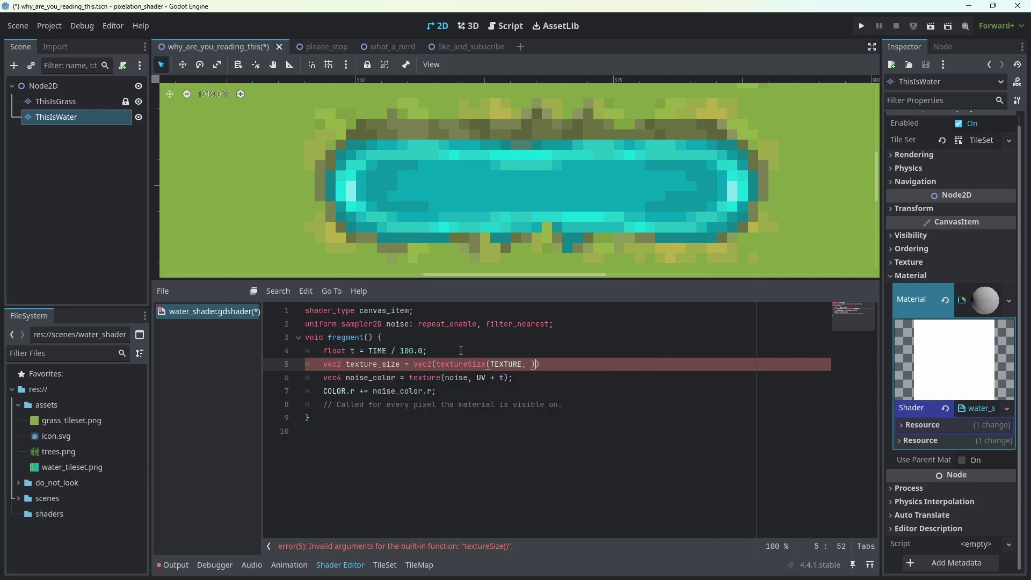
pyautogui.press('Left')
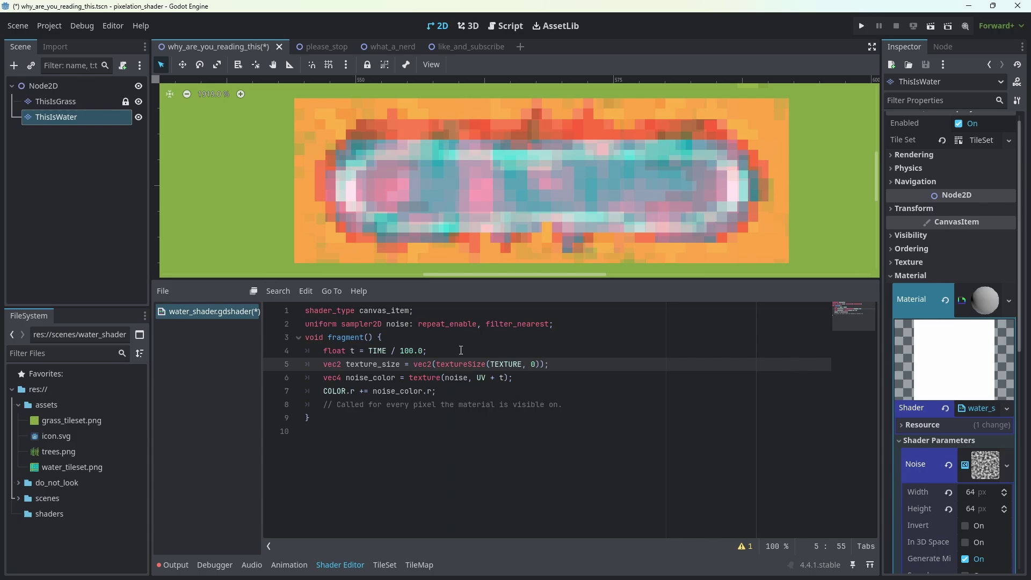
pyautogui.press('Return')
pyautogui.write('v')
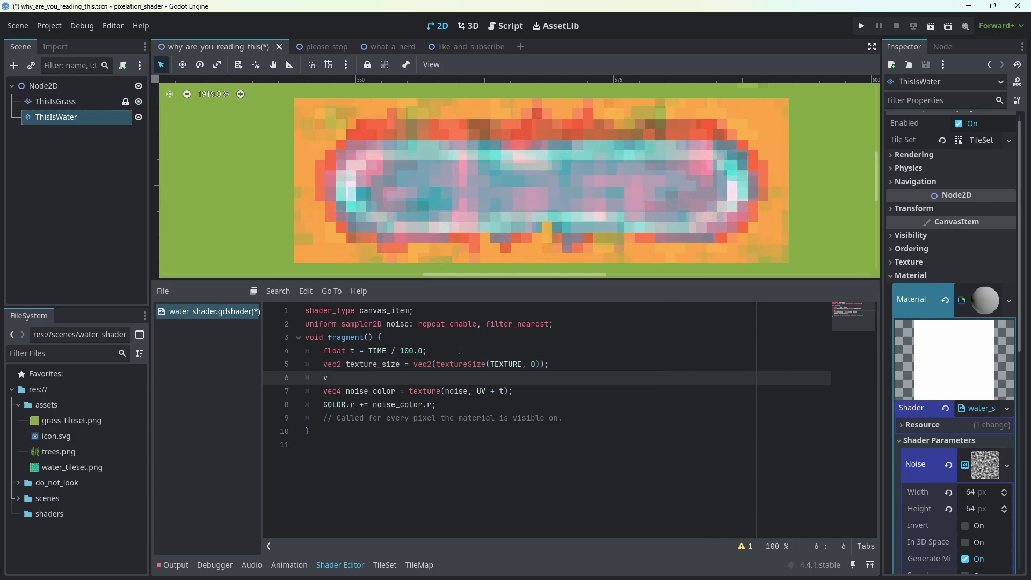
pyautogui.write('ec2 texture_co')
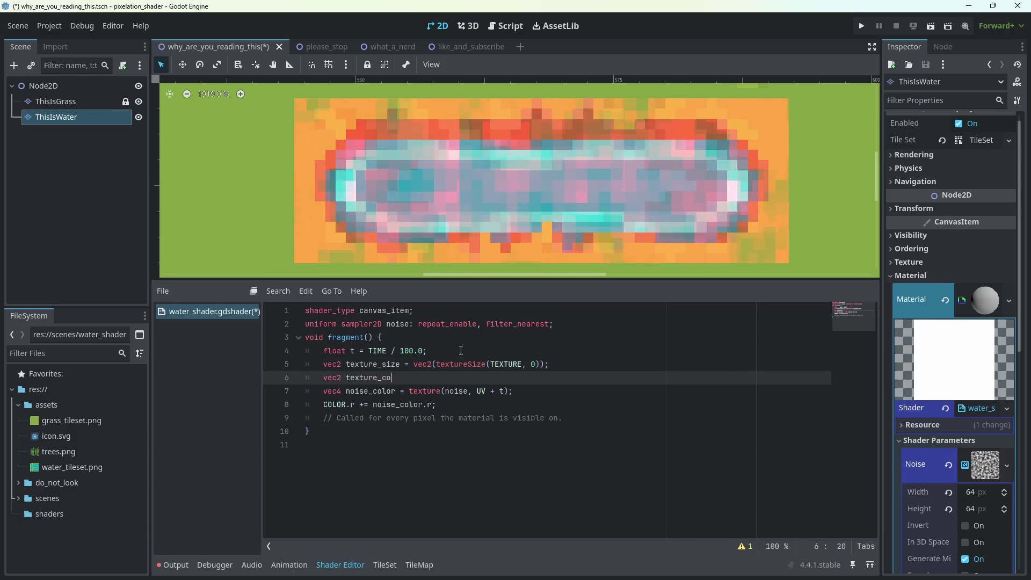
pyautogui.write('ords = ')
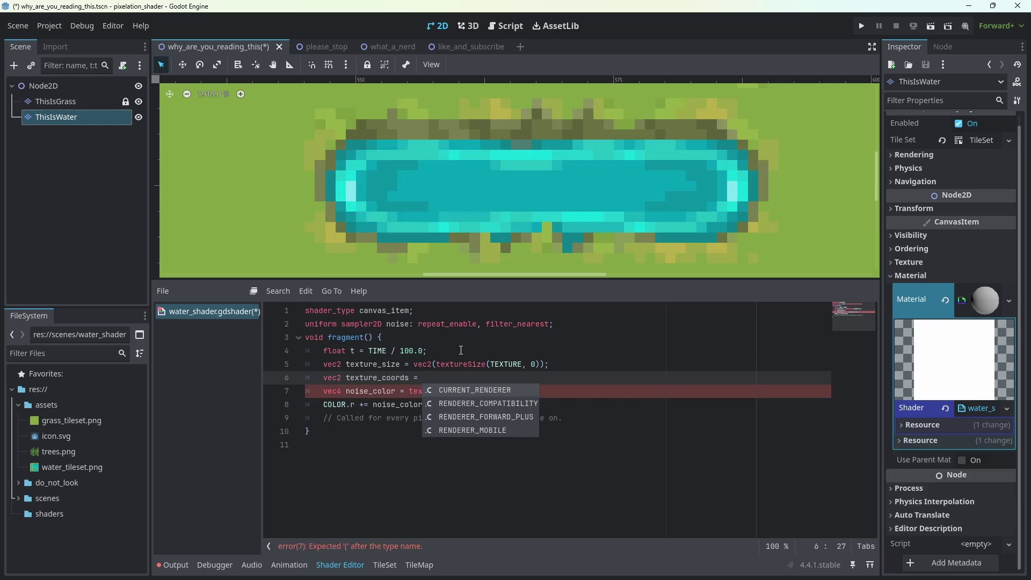
pyautogui.write('UV ')
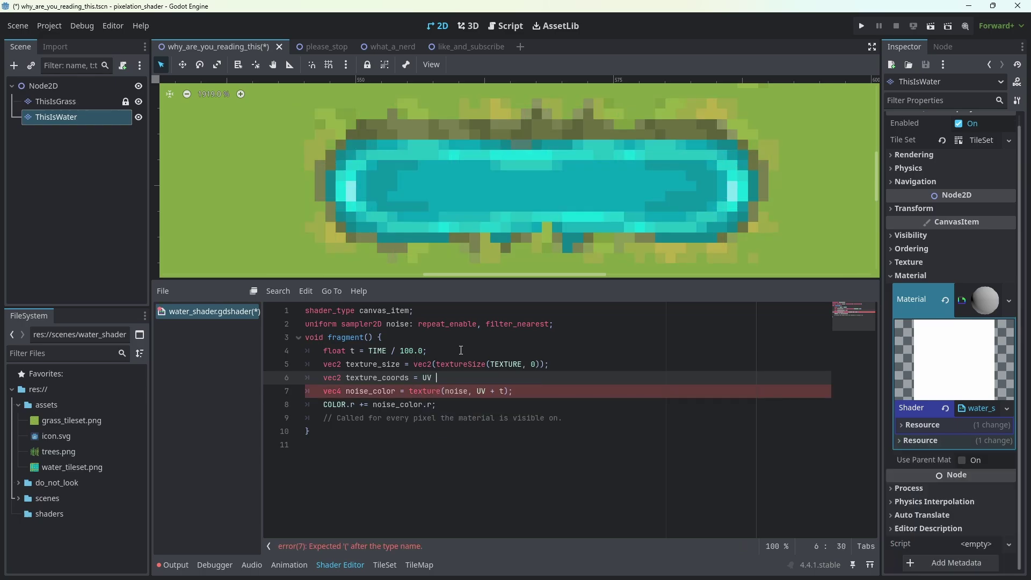
pyautogui.write('* texture_size')
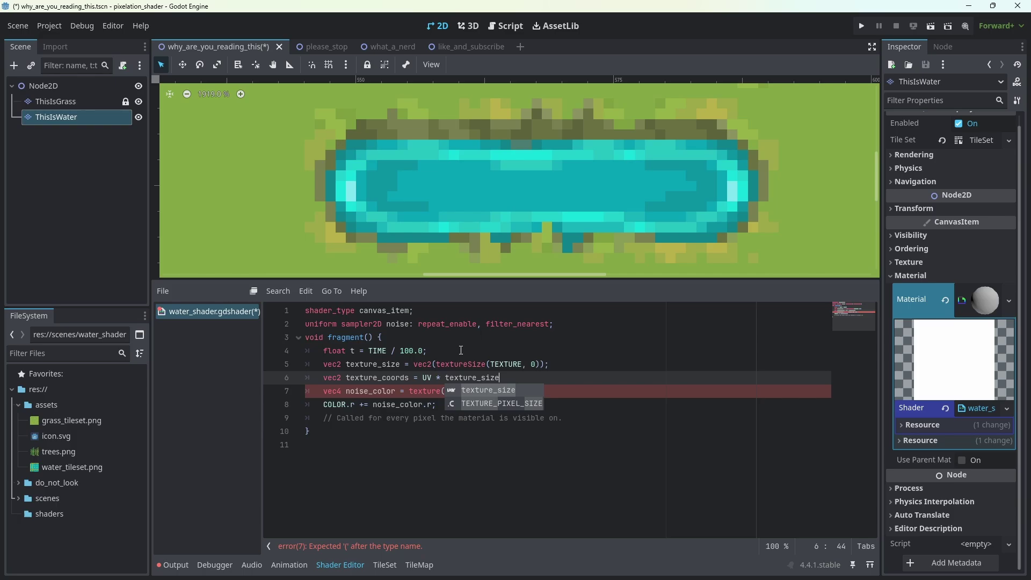
pyautogui.press('Return')
pyautogui.write(';')
pyautogui.press('Return')
pyautogui.write('vec2 ro')
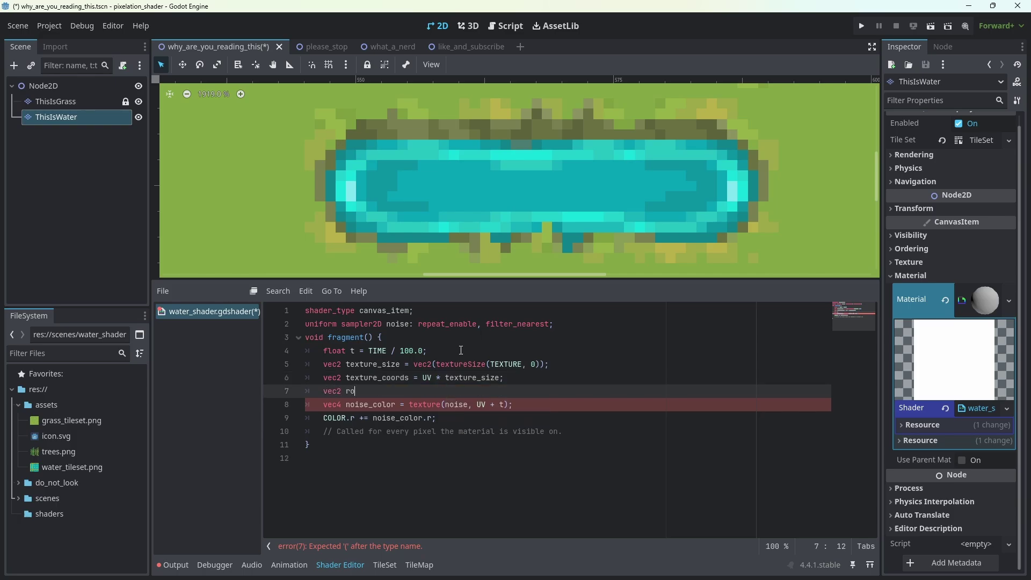
pyautogui.write('unded_coords = ')
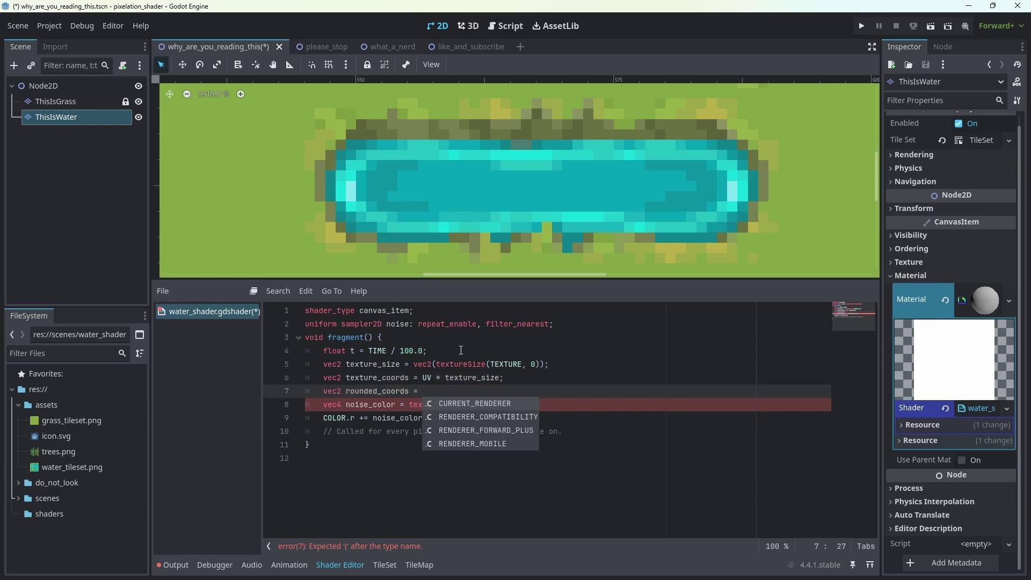
pyautogui.write('flo')
# - Add floor-based rounded_coords and george = rounded_coords / texture_size, then sample noise at george
pyautogui.press('Return')
pyautogui.write(')')
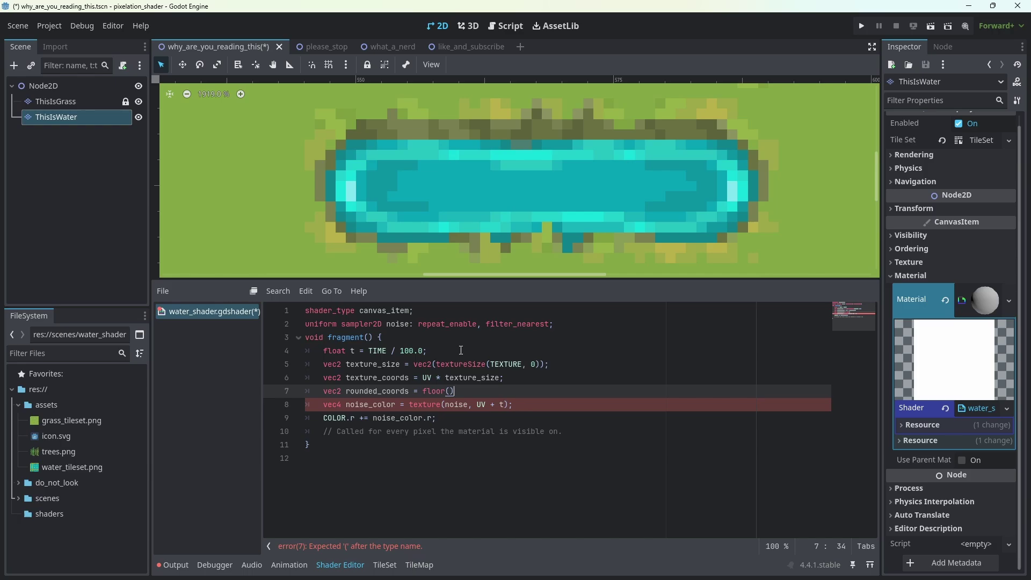
pyautogui.press('Left')
pyautogui.write('texture_coords')
pyautogui.press('Right')
pyautogui.write(';')
pyautogui.press('Return')
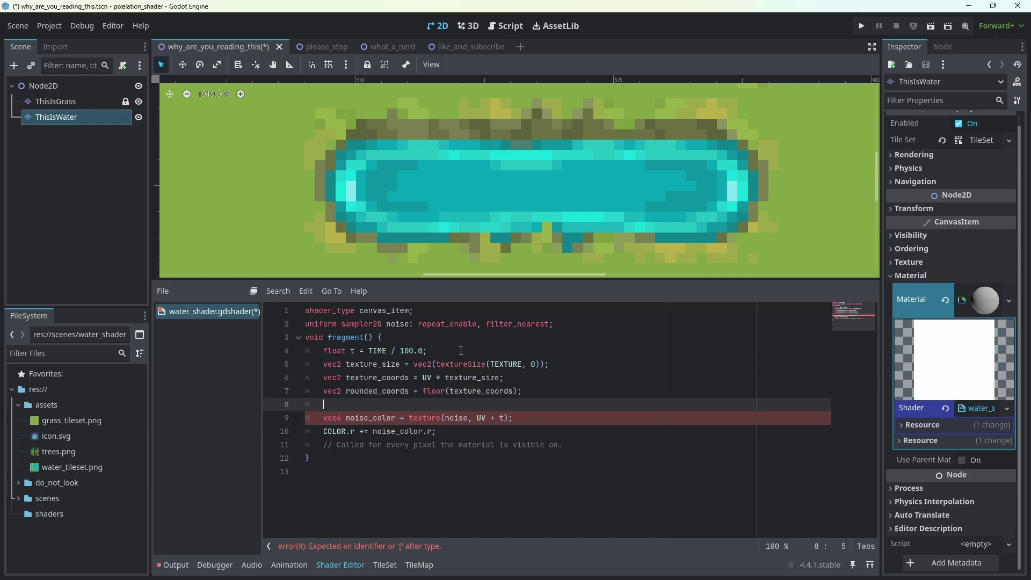
pyautogui.write('vec2')
pyautogui.write('george = ')
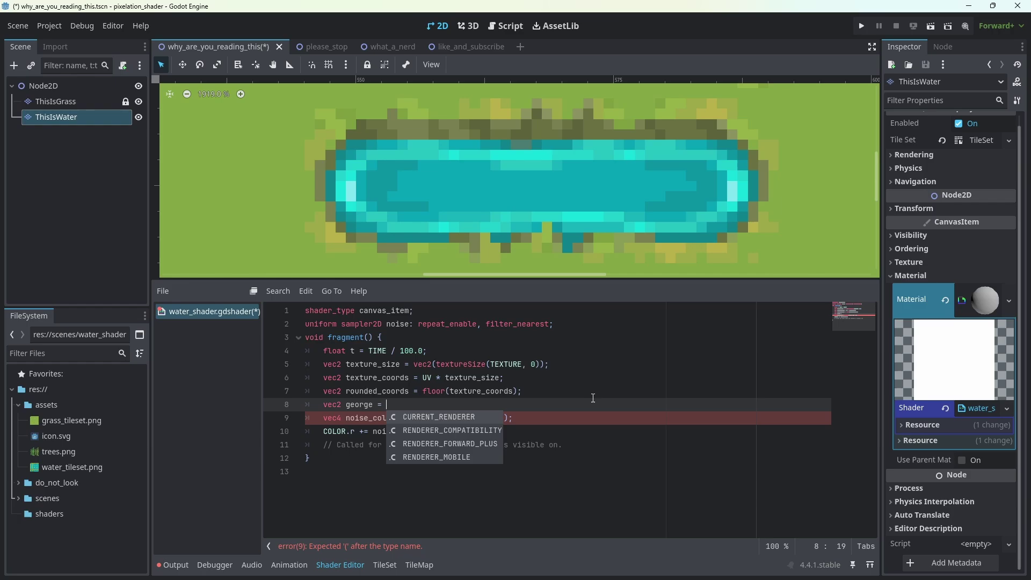
pyautogui.write('rou')
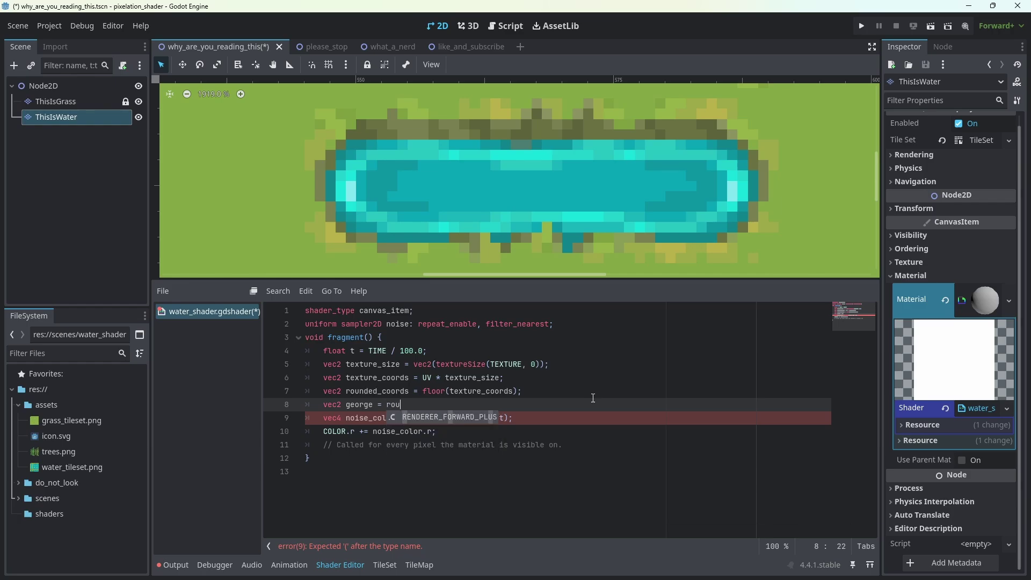
pyautogui.write('nd')
pyautogui.press('Down')
pyautogui.press('Return')
pyautogui.write('/ t')
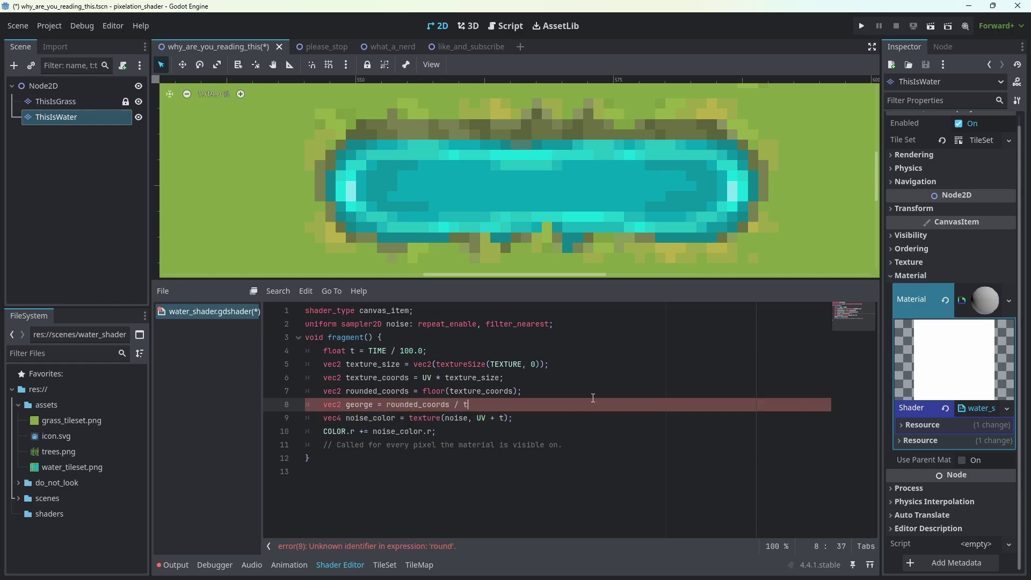
pyautogui.write('exture_size;')
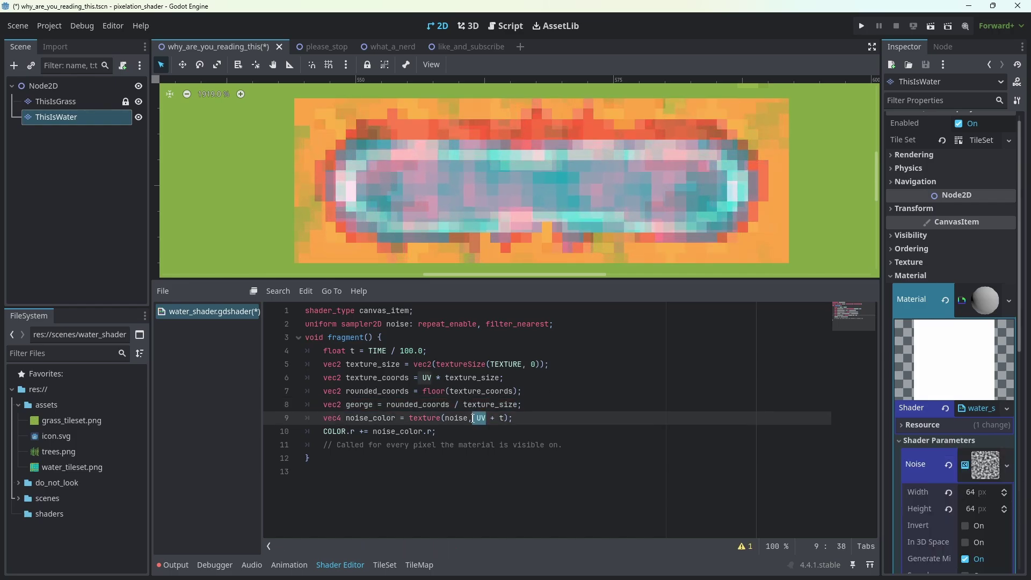
pyautogui.press('Right')
pyautogui.write('george')
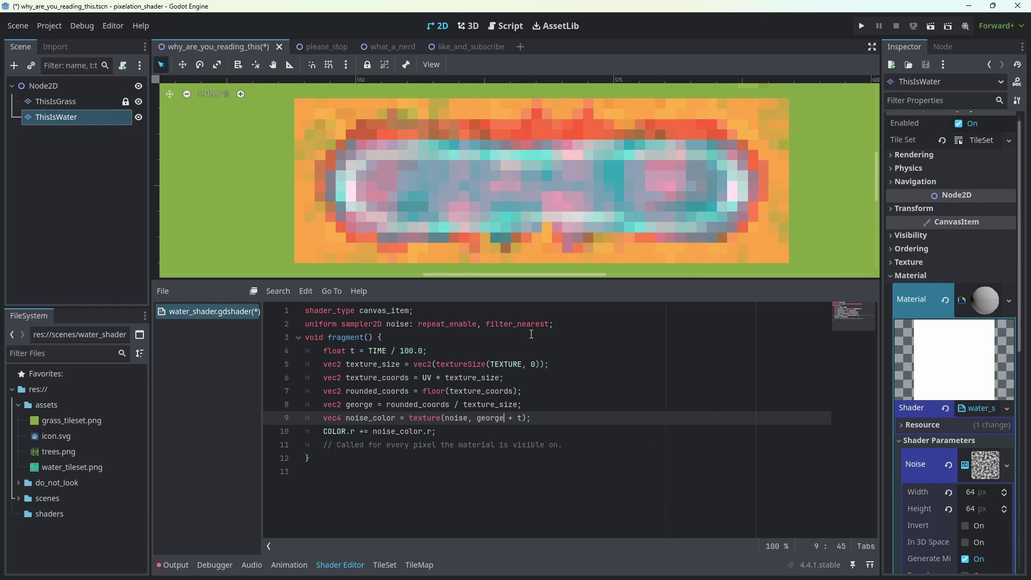
# - Declare a speed uniform with hint_range 0 to 100 and step 1.0
pyautogui.click(563, 324)
pyautogui.press('Return')
pyautogui.write('uni')
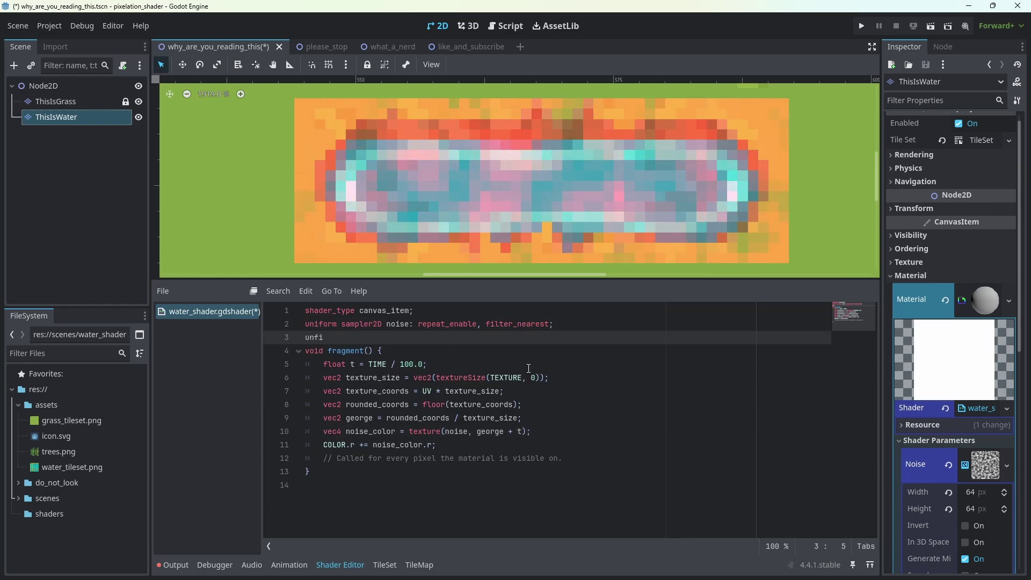
pyautogui.write('form float ')
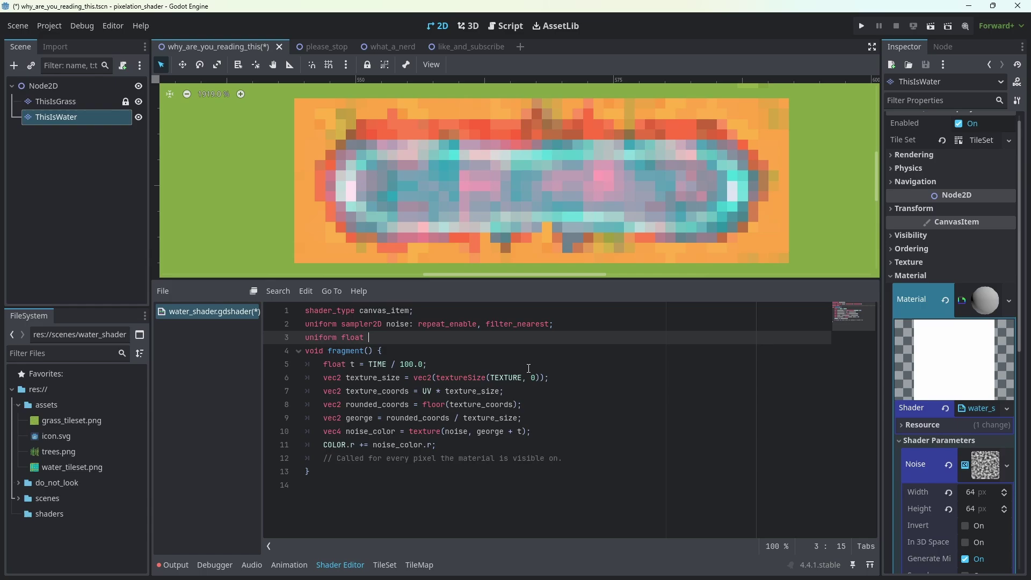
pyautogui.write('speed: hin')
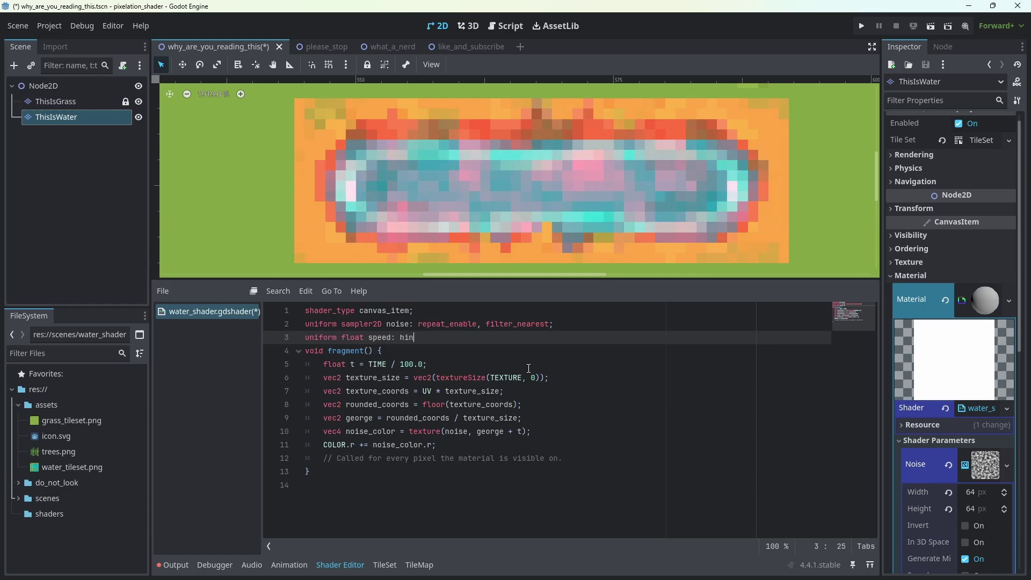
pyautogui.write('t')
pyautogui.press('Return')
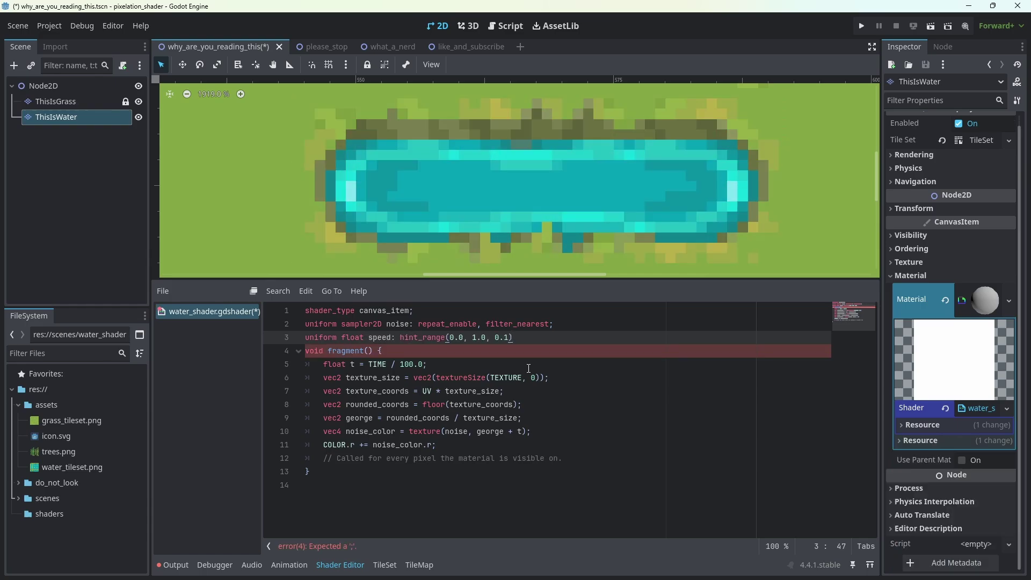
pyautogui.write(';')
pyautogui.click(476, 338)
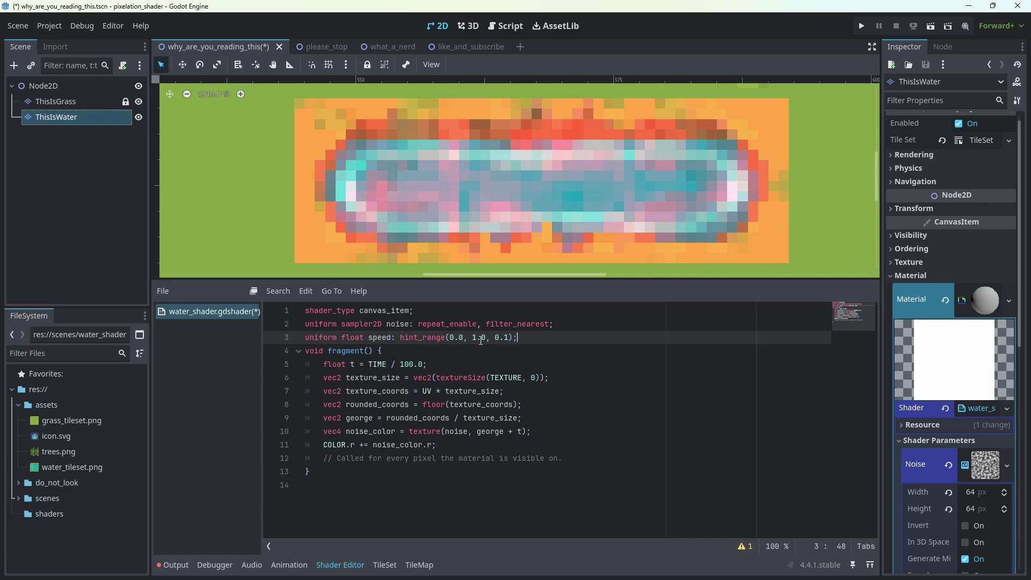
pyautogui.write('00')
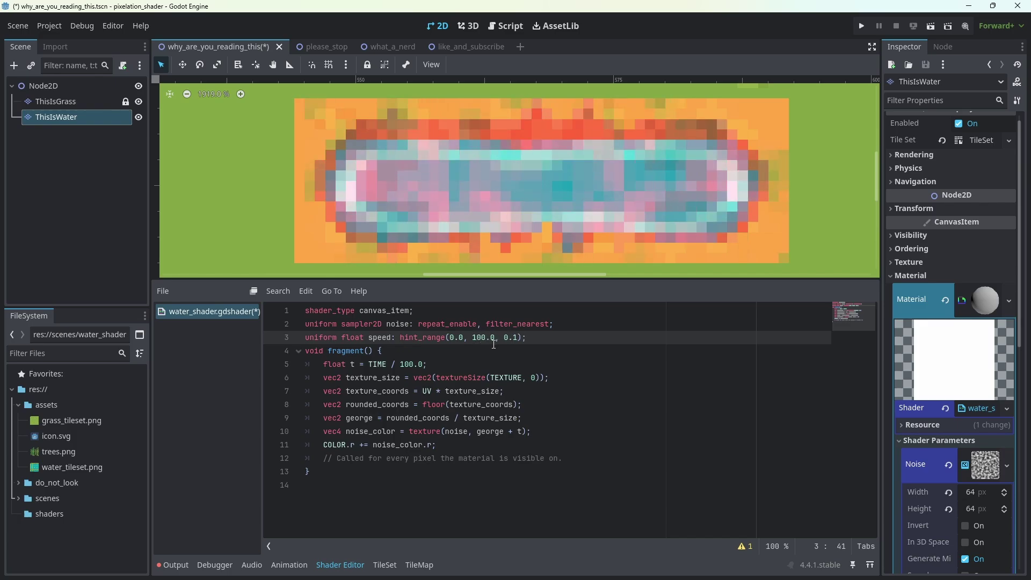
pyautogui.click(517, 338)
pyautogui.press('BackSpace')
pyautogui.press('BackSpace')
pyautogui.press('BackSpace')
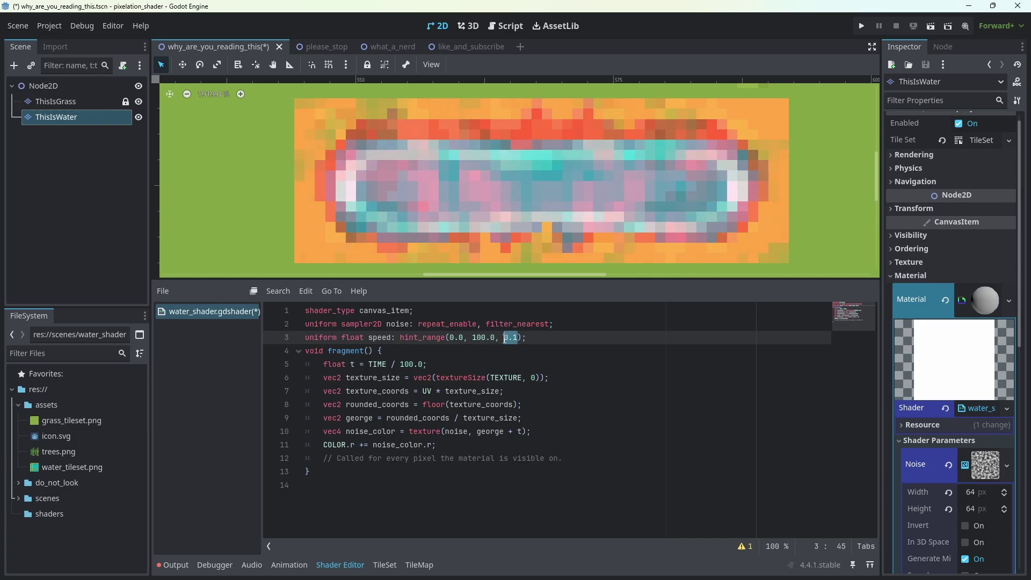
pyautogui.write('1.0')
# - Append '* speed' to the TIME / 100.0 time line
pyautogui.click(435, 445)
pyautogui.click(425, 364)
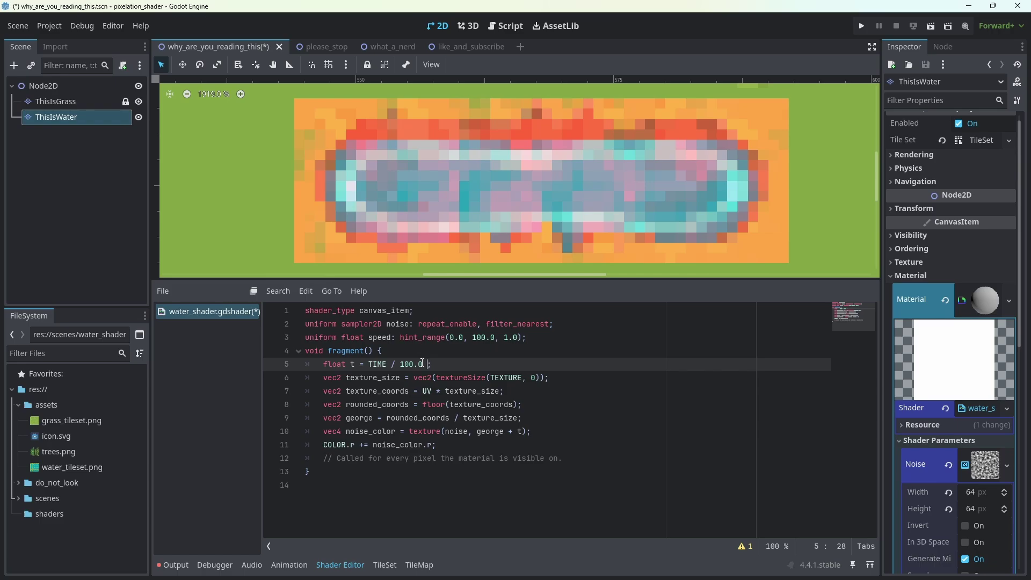
pyautogui.write('* ;')
pyautogui.press('Left')
pyautogui.write('speed')
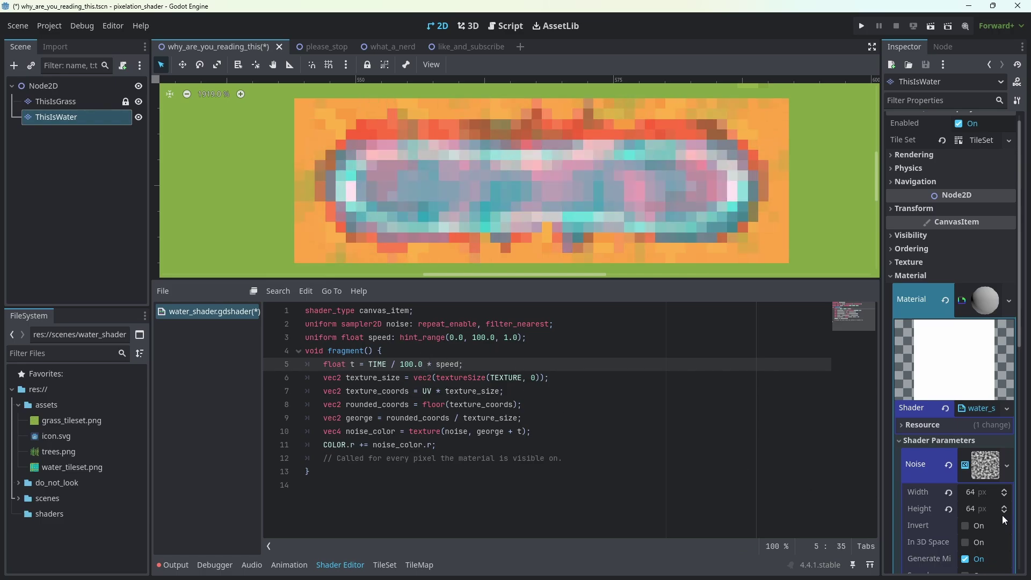
pyautogui.scroll(-5, 962, 453)
pyautogui.scroll(-5, 962, 446)
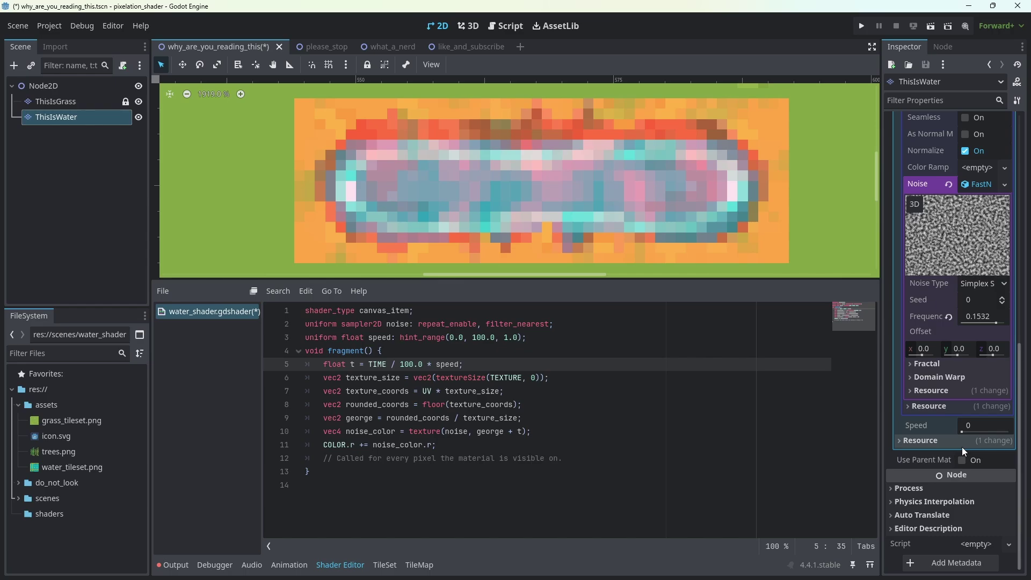
pyautogui.scroll(2, 961, 447)
pyautogui.scroll(4, 959, 449)
pyautogui.scroll(3, 959, 448)
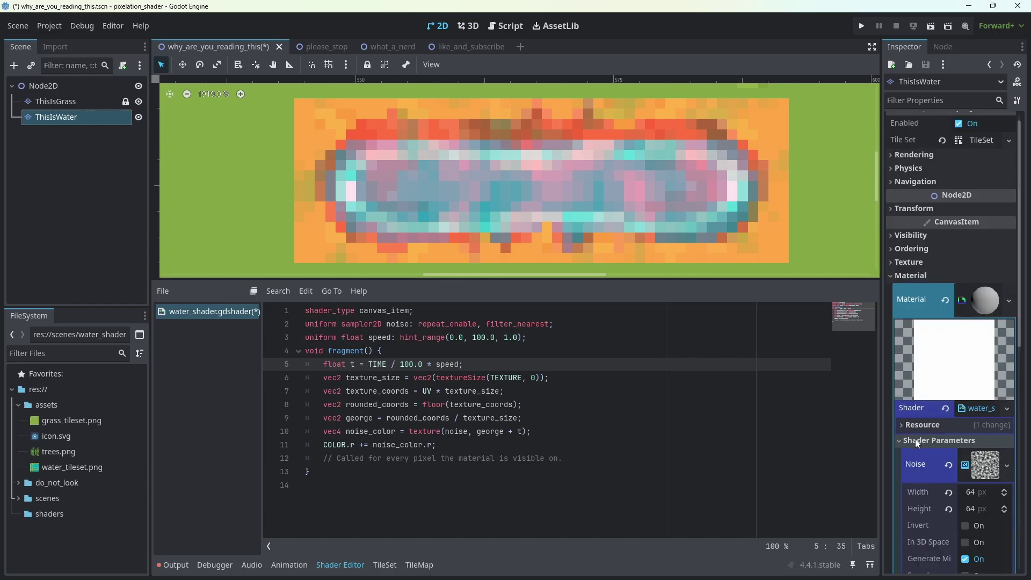
# - Collapse the Noise texture and drag the Speed shader parameter up to 11
pyautogui.click(976, 467)
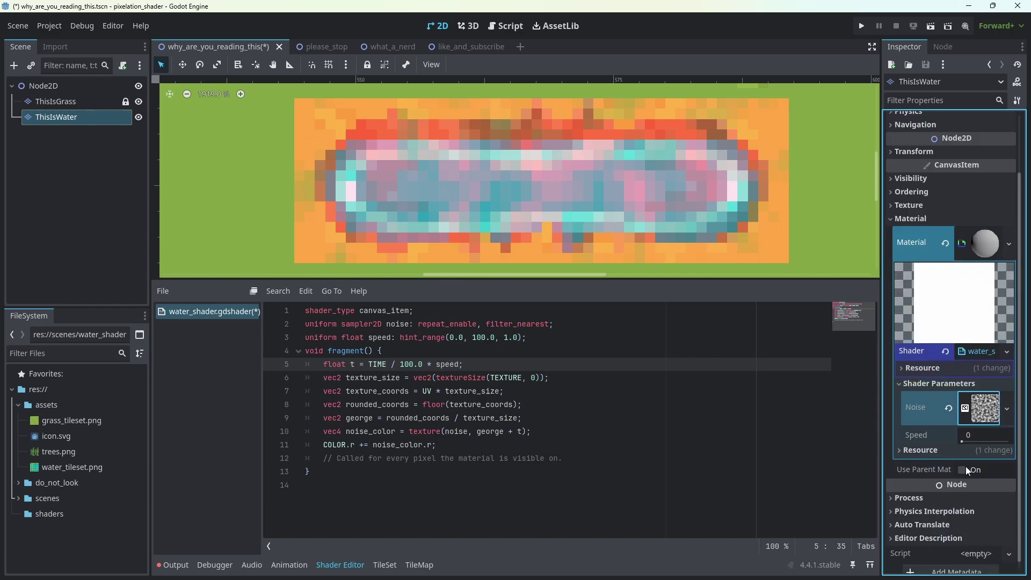
pyautogui.moveTo(961, 442); pyautogui.dragTo(967, 455)
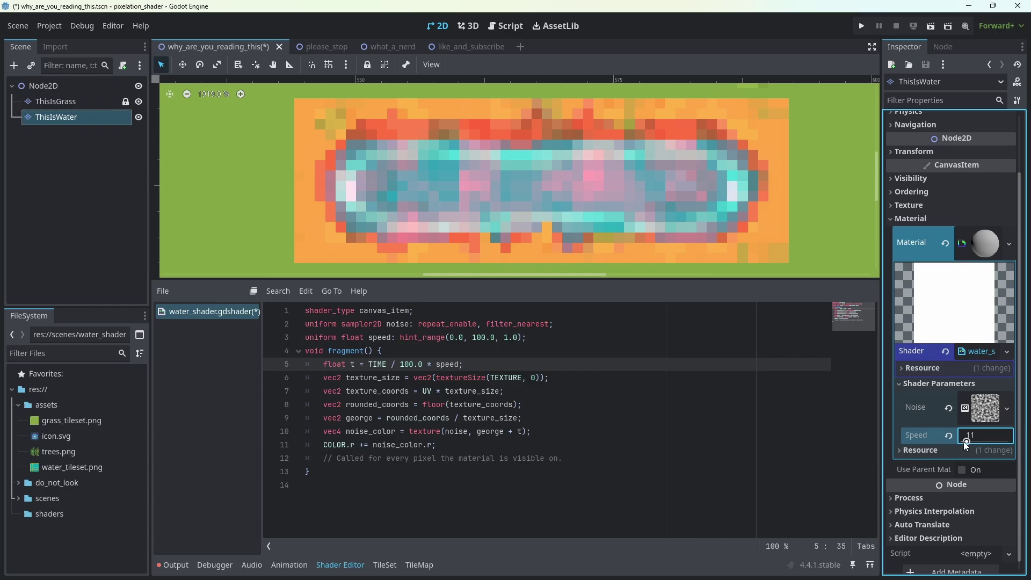
# - Save the scene and add an if (COLOR.b > 0.6) { } block below the red-boost line
pyautogui.click(493, 440)
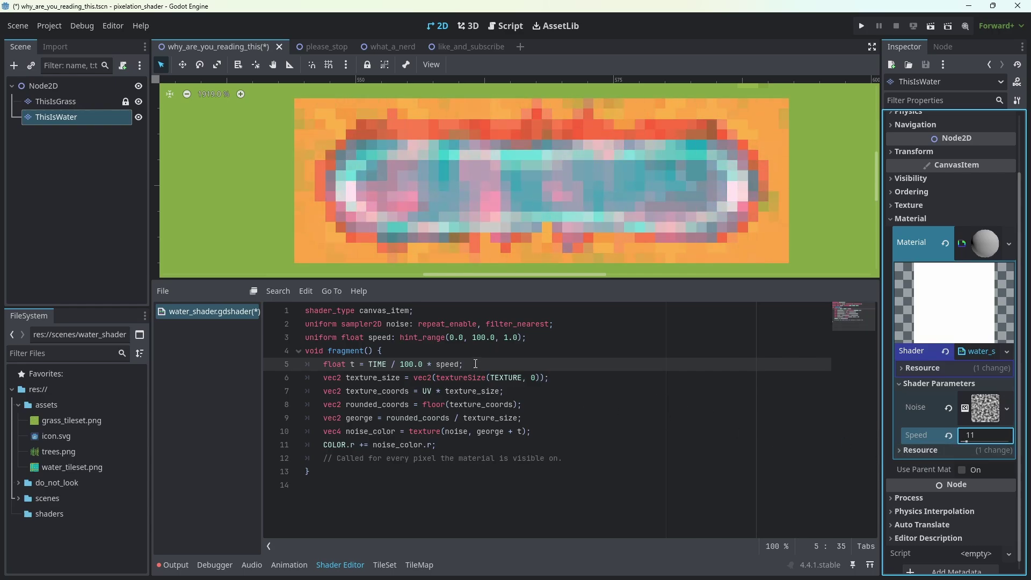
pyautogui.press('Return')
pyautogui.hotkey('ctrl', 's')
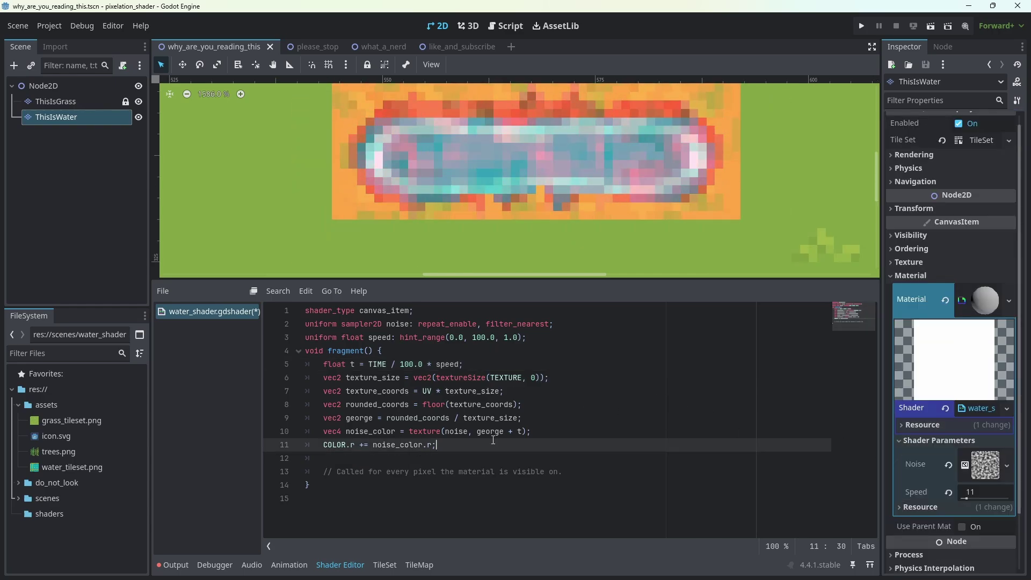
pyautogui.press('Return')
pyautogui.write('if(')
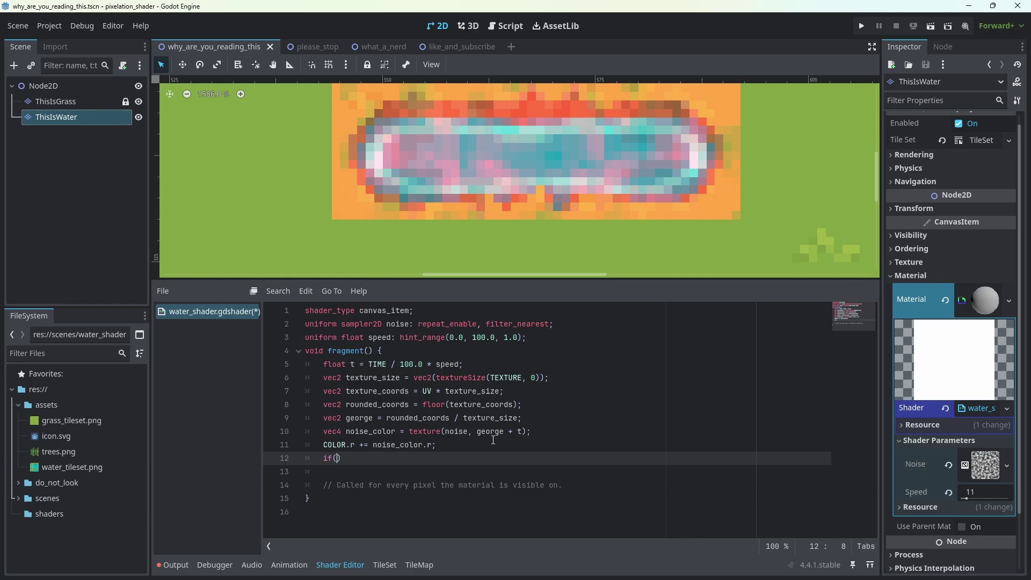
pyautogui.write('COLOR.b')
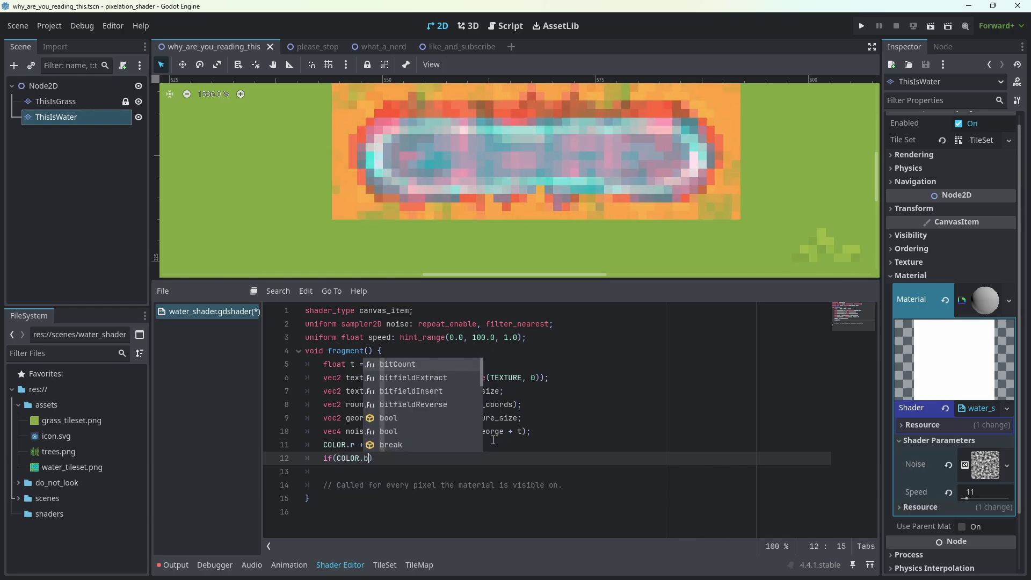
pyautogui.write(' > ')
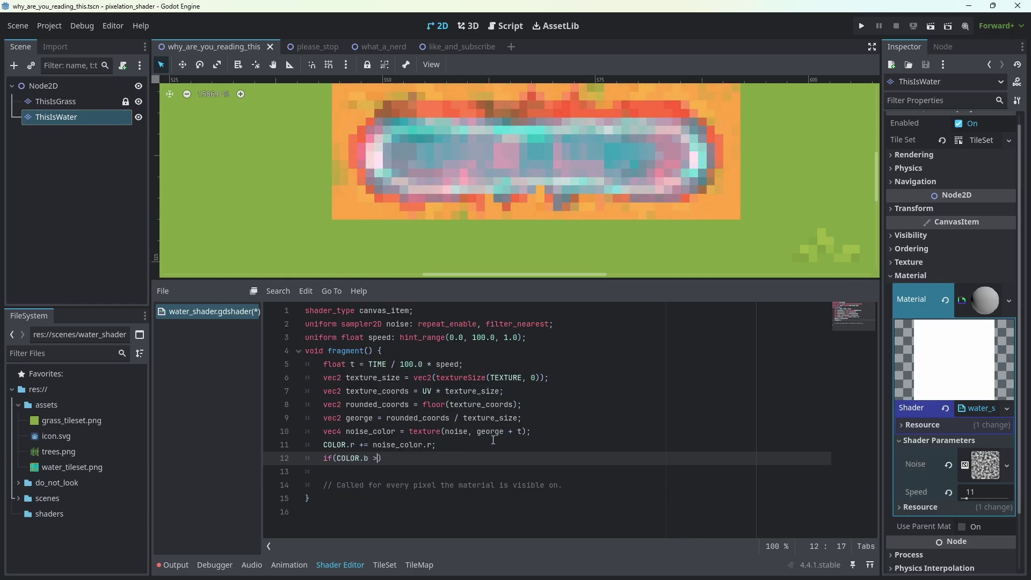
pyautogui.write('0.')
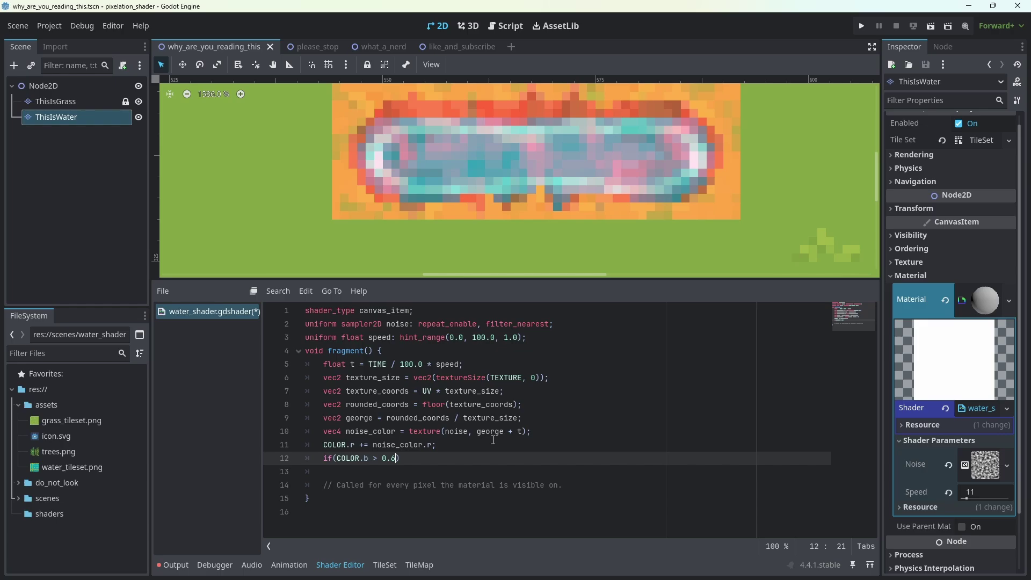
pyautogui.write('6')
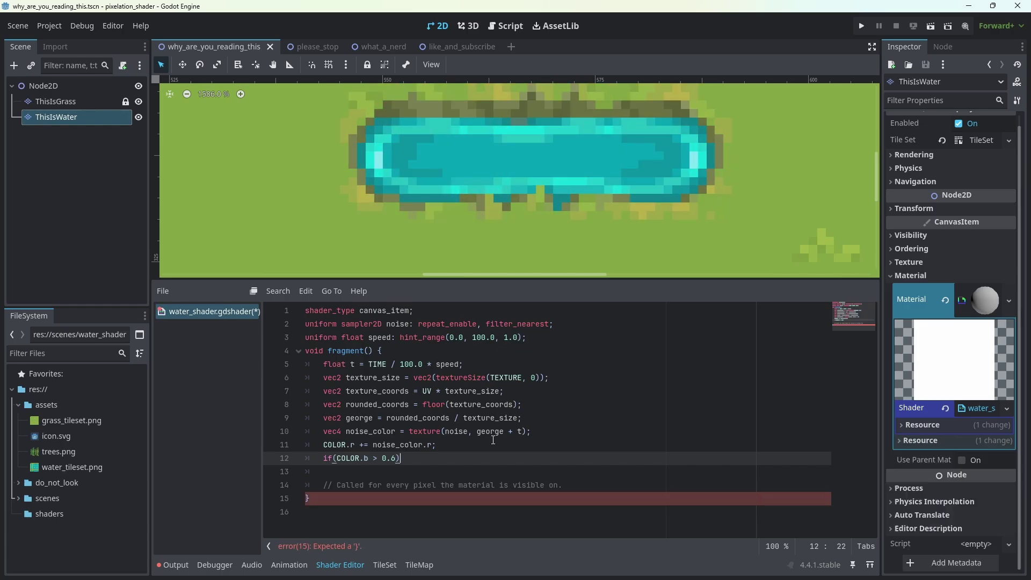
pyautogui.press('Return')
pyautogui.press('Return')
pyautogui.write('{')
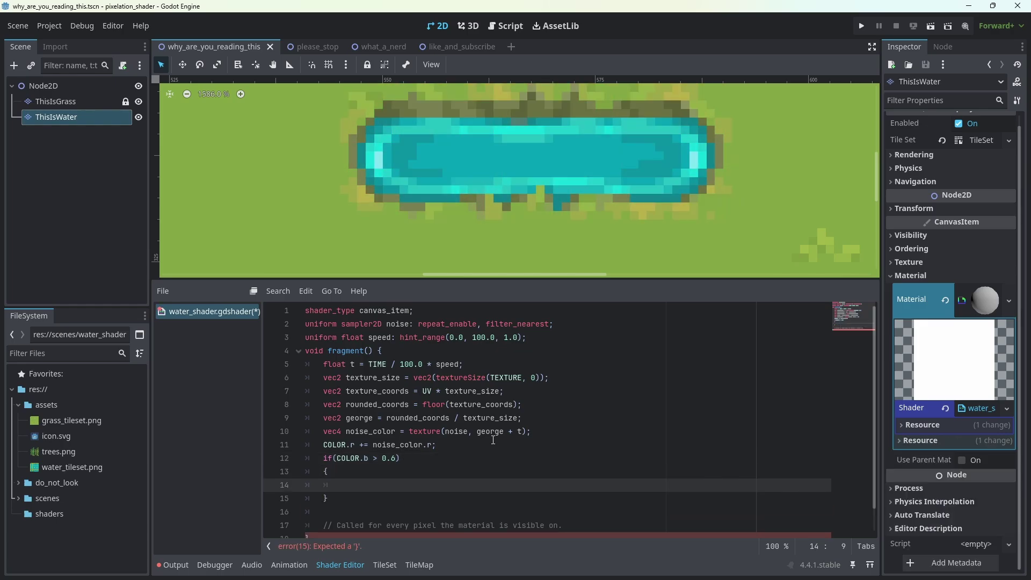
# - Move 'COLOR.r += noise_color.r;' inside the if block and indent it
pyautogui.click(323, 445)
pyautogui.hotkey('alt', 'Down')
pyautogui.hotkey('alt', 'Down')
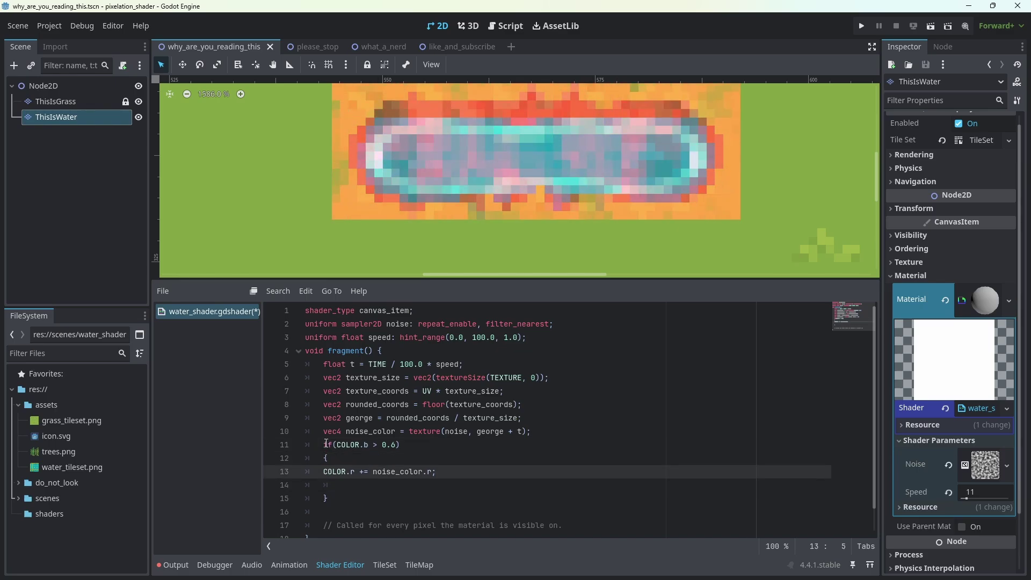
pyautogui.hotkey('alt', 'Down')
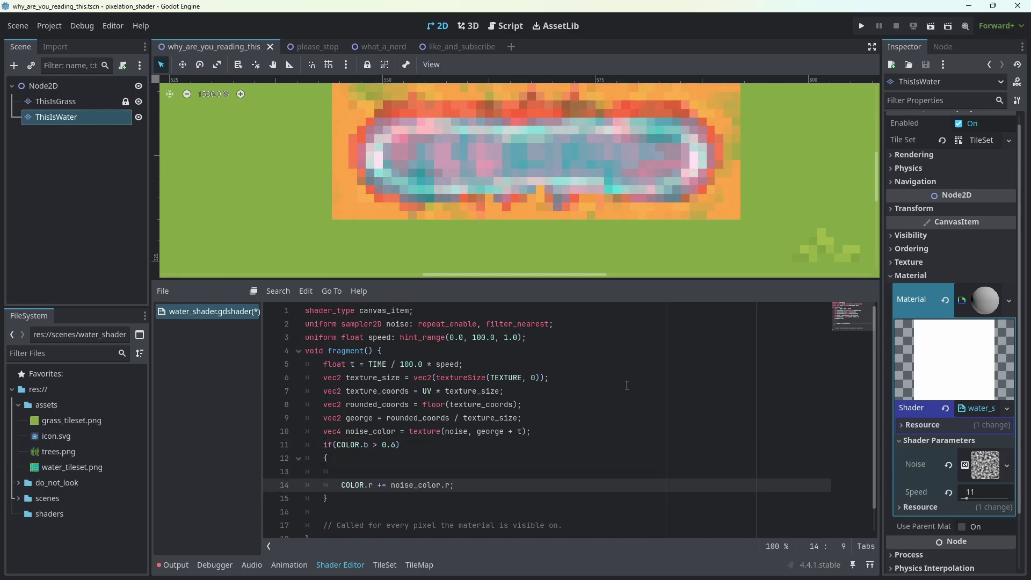
pyautogui.press('Tab')
pyautogui.scroll(-1, 679, 178)
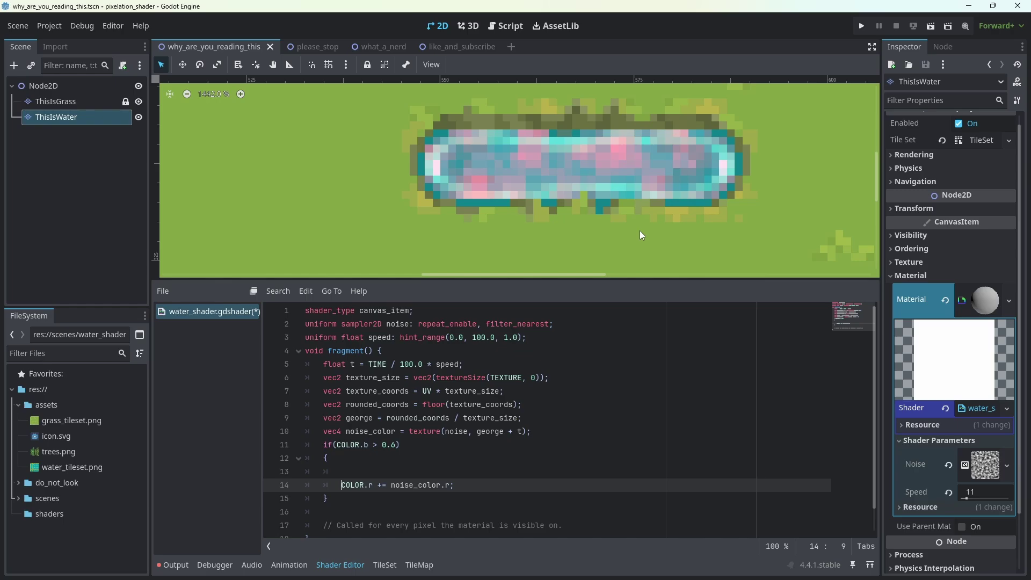
# - Remove the empty if-block line and add an opacity float uniform with hint_range below speed
pyautogui.hotkey('alt', 'Up')
pyautogui.click(513, 470)
pyautogui.click(560, 337)
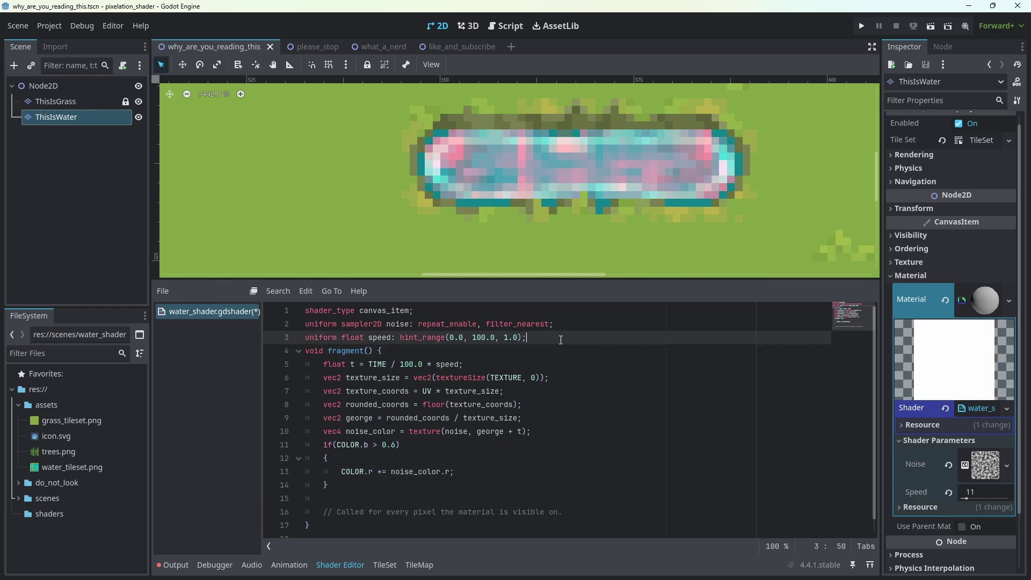
pyautogui.press('Return')
pyautogui.write('uniform float opacity: hint_')
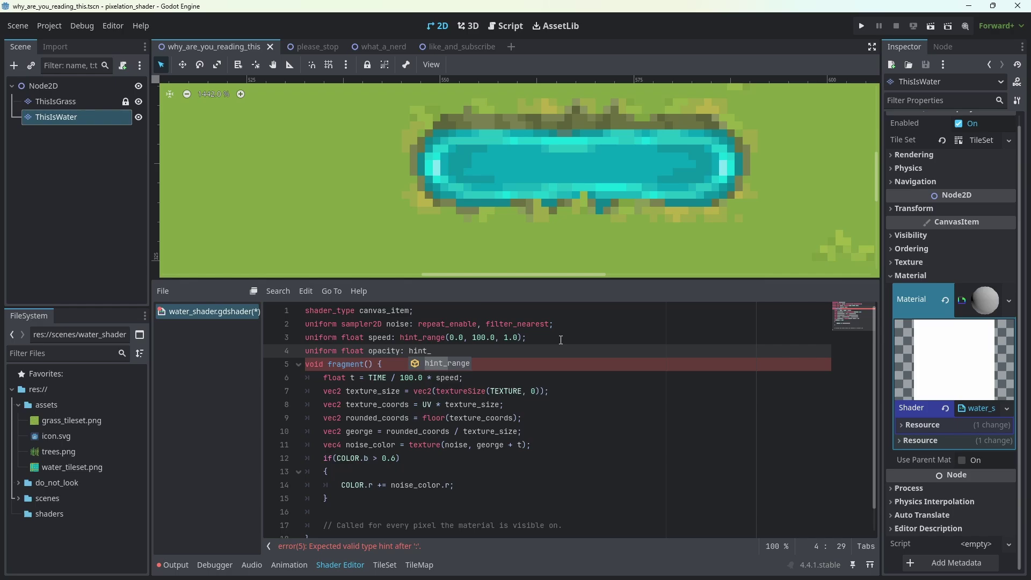
pyautogui.press('Return')
pyautogui.write('0.0, 1.0, 0.1);')
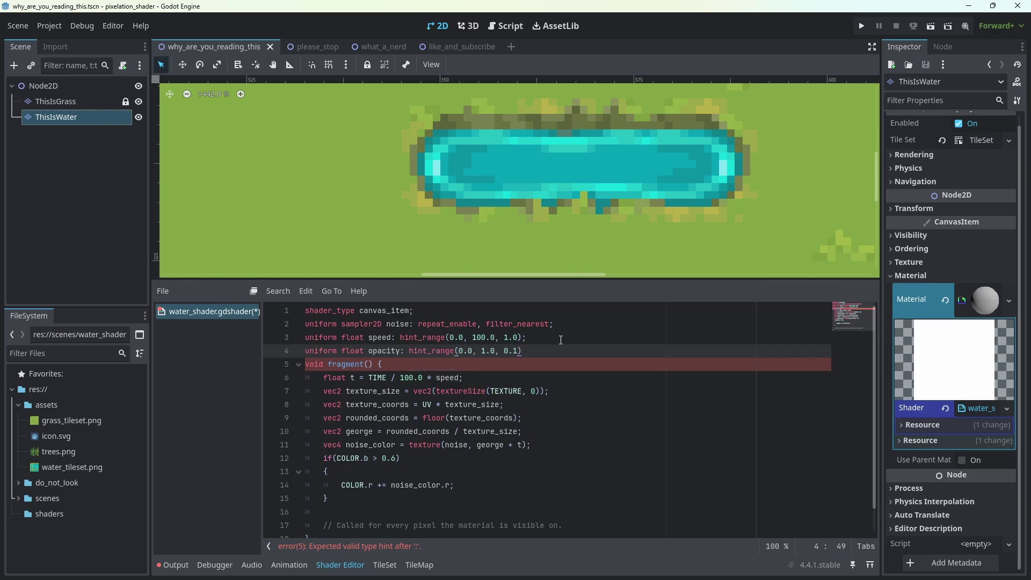
# - Give opacity a 0.01 step and add a matching detail uniform with hint_range(0.0, 1.0, 0.01)
pyautogui.click(514, 350)
pyautogui.write('0')
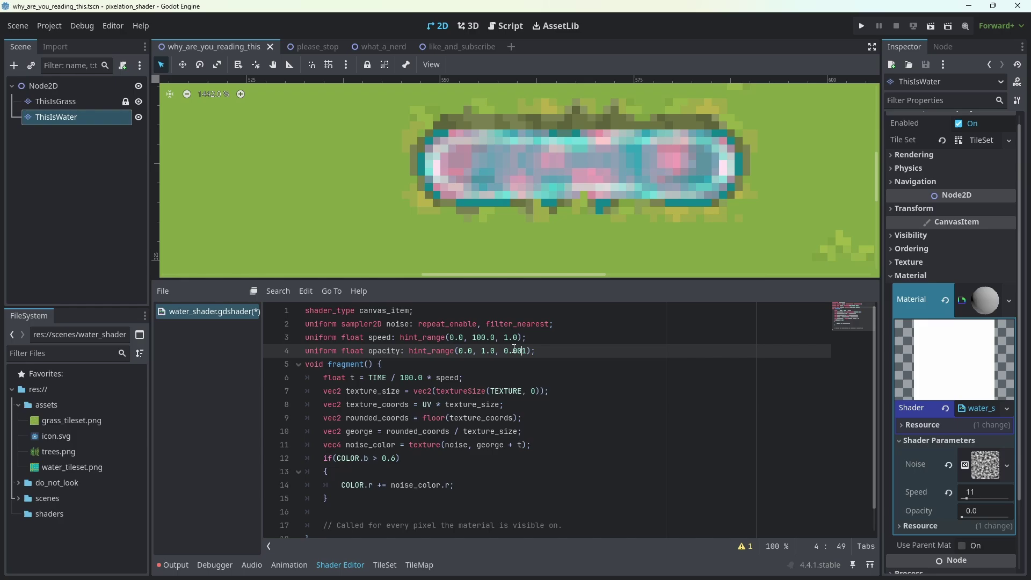
pyautogui.click(543, 351)
pyautogui.press('Return')
pyautogui.write('uniform float detail: hi')
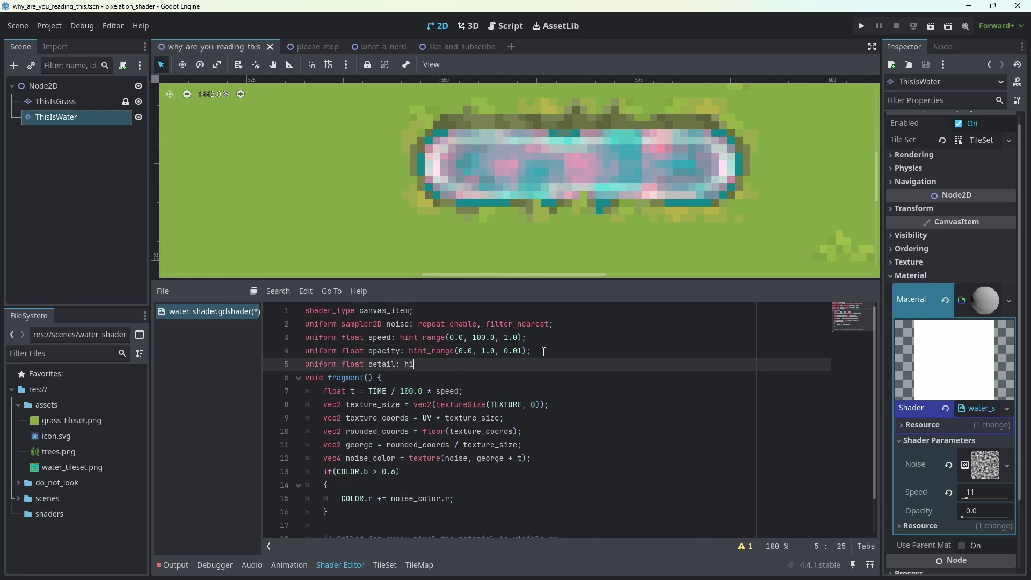
pyautogui.write('nt_range(0.0, 1.0, 0.1);')
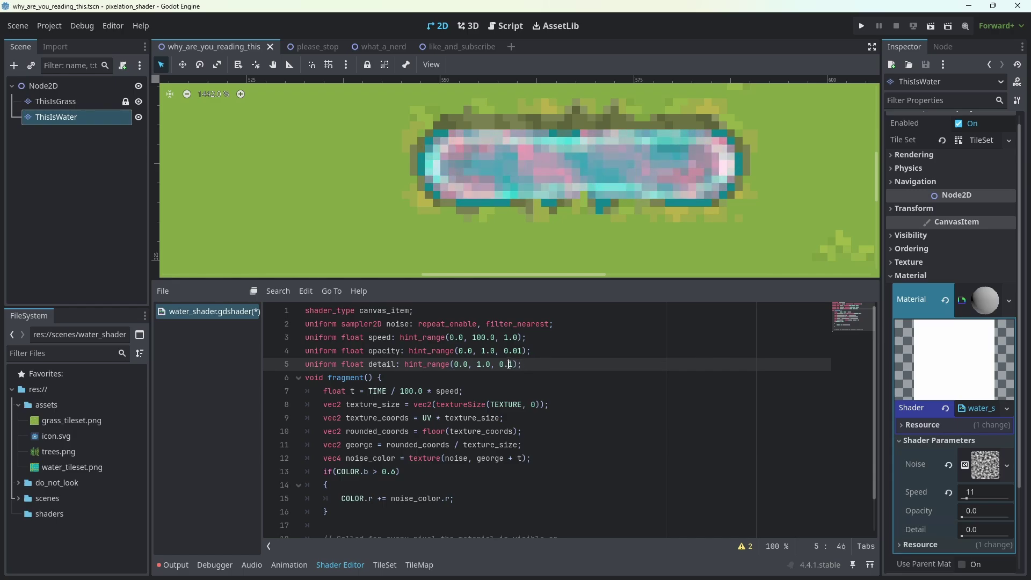
pyautogui.write('0')
pyautogui.click(533, 391)
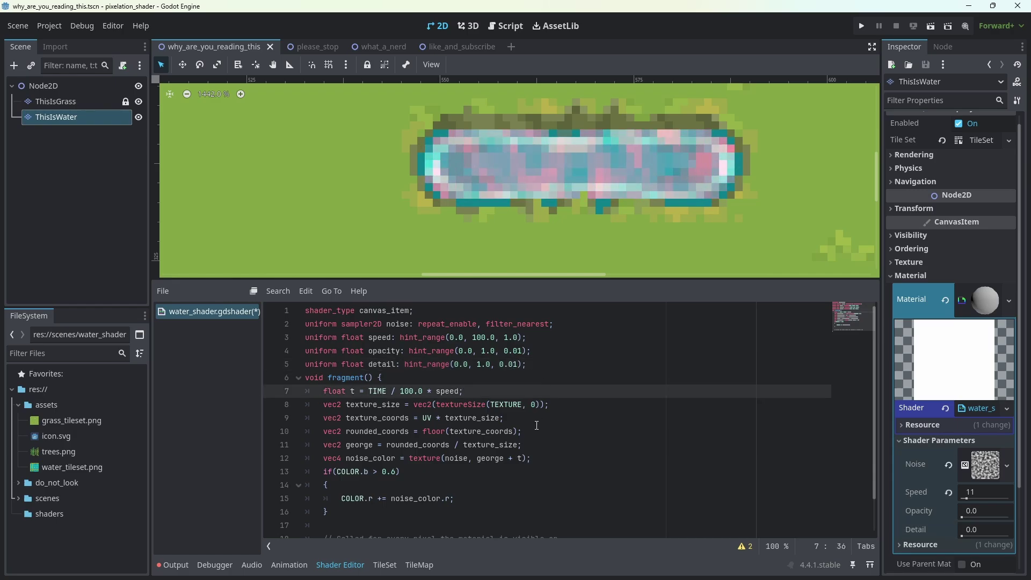
pyautogui.scroll(-1, 508, 435)
pyautogui.click(485, 447)
# - Replace the red-boost line with COLOR.rgb += COLOR.rgb * smoothstep(1.0 - detail, 1.0, noise_color.r) * opacity
pyautogui.click(393, 462)
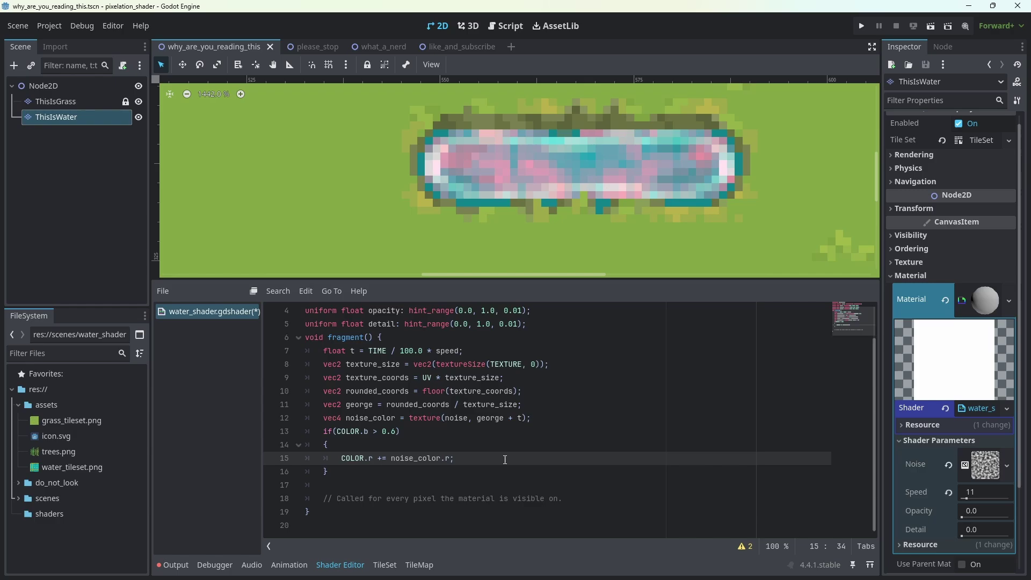
pyautogui.hotkey('ctrl', 'shift', 'k')
pyautogui.click(454, 441)
pyautogui.press('Return')
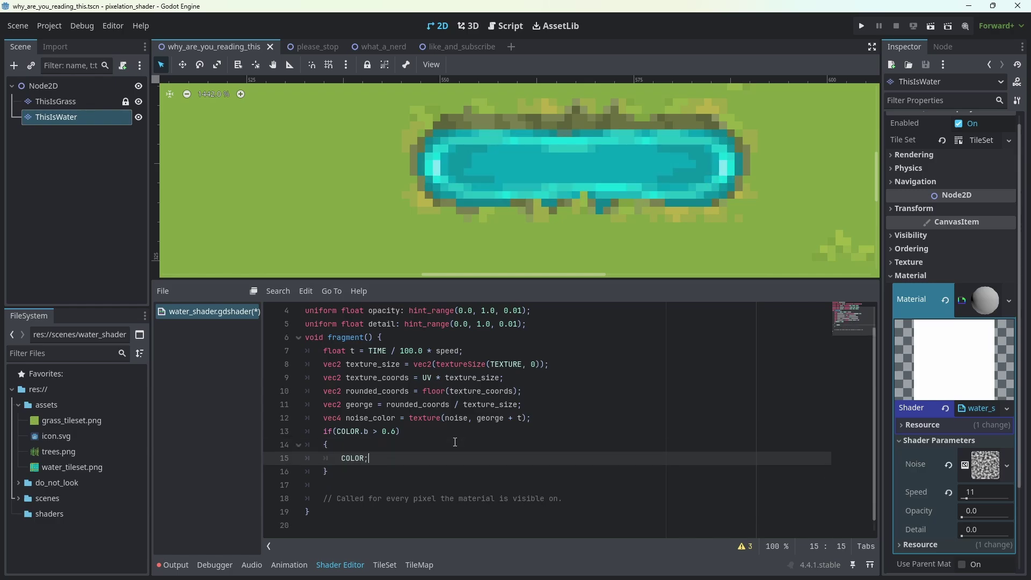
pyautogui.write('.rgb +=COLOR')
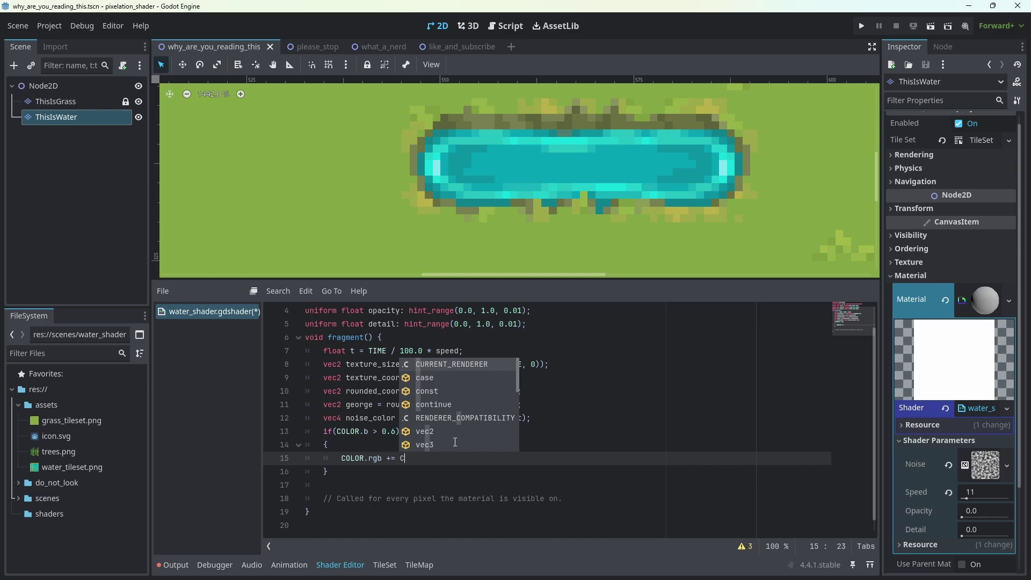
pyautogui.write('.rgb *')
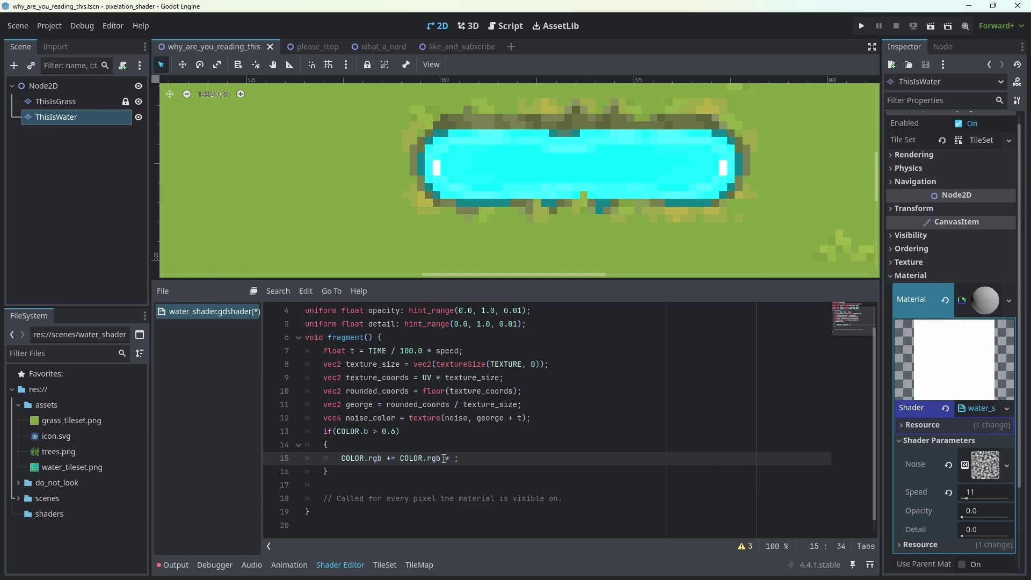
pyautogui.write('t')
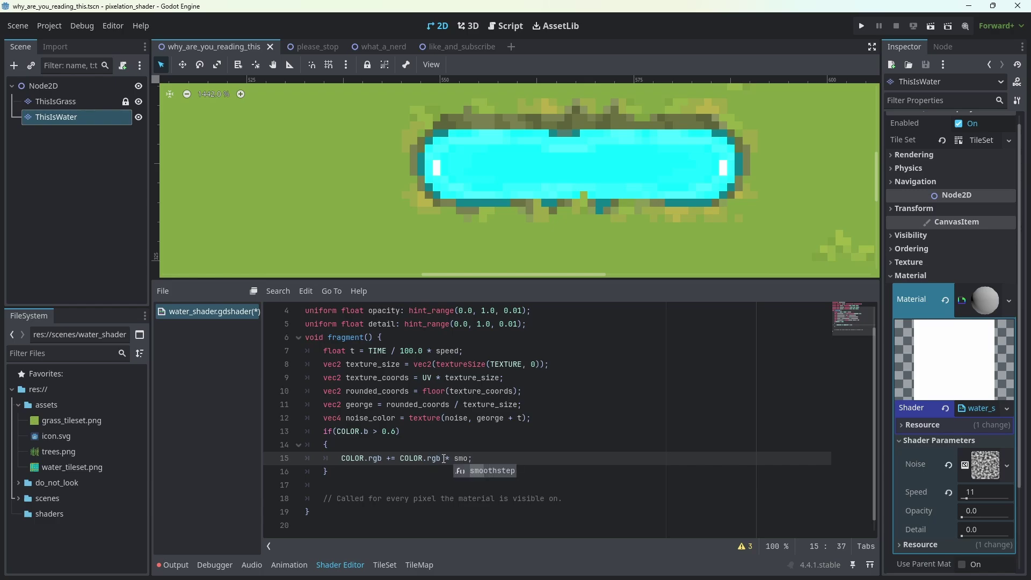
pyautogui.press('Return')
pyautogui.write('1.0 - ')
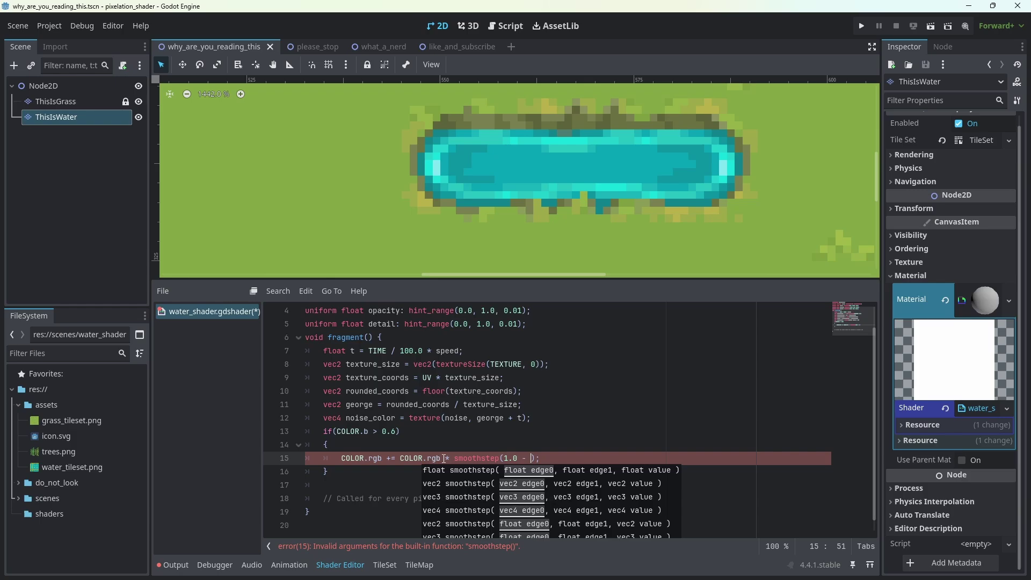
pyautogui.write('detail, 1.0')
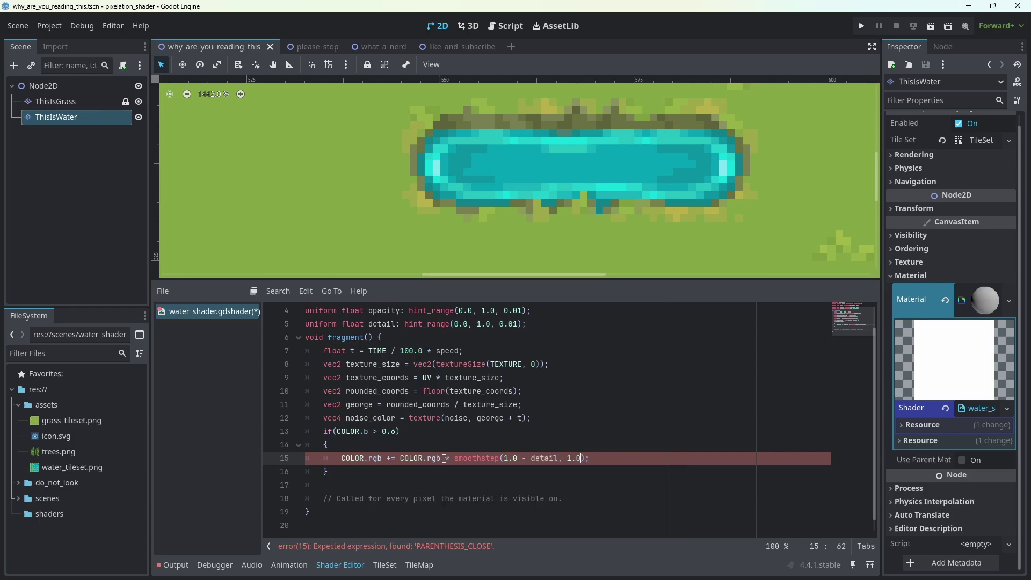
pyautogui.write(', ')
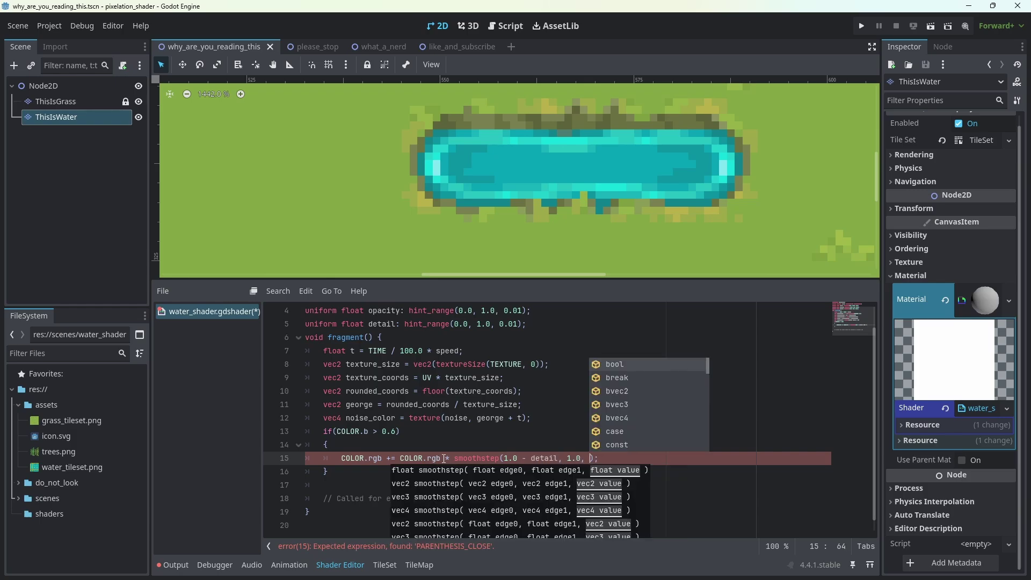
pyautogui.write('noise_')
pyautogui.write('color.r')
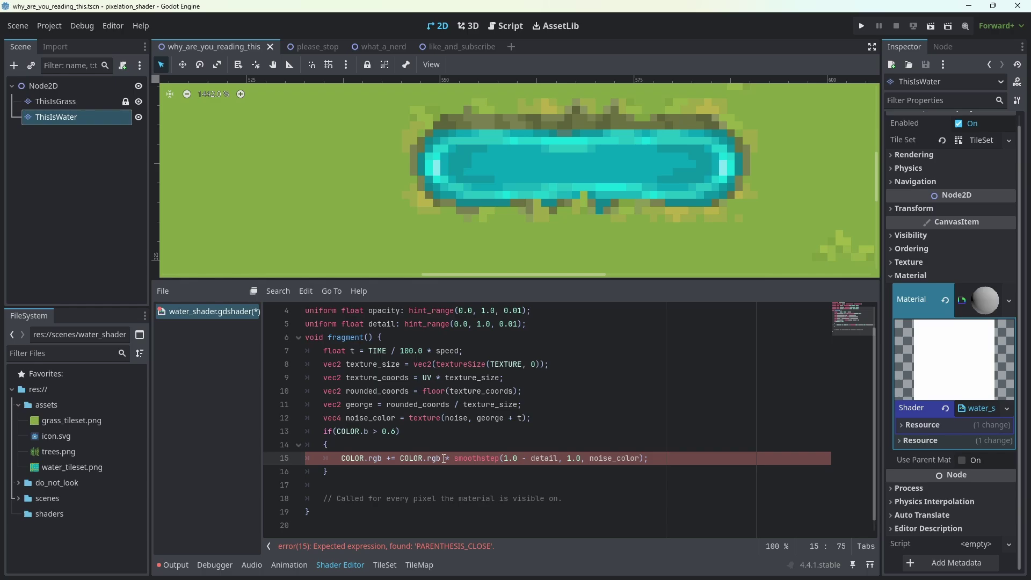
pyautogui.write(') * op')
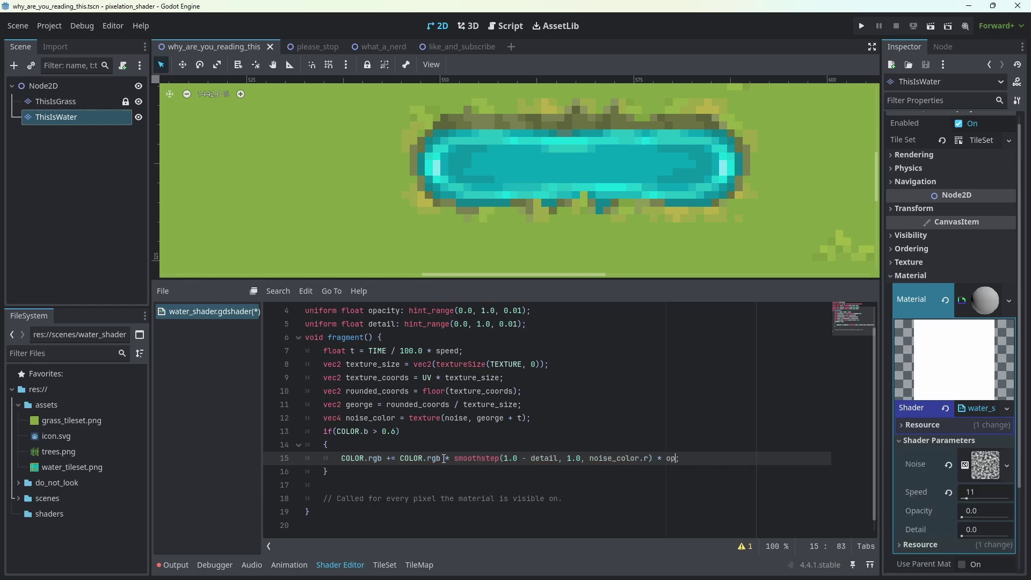
pyautogui.write('ac')
pyautogui.press('Return')
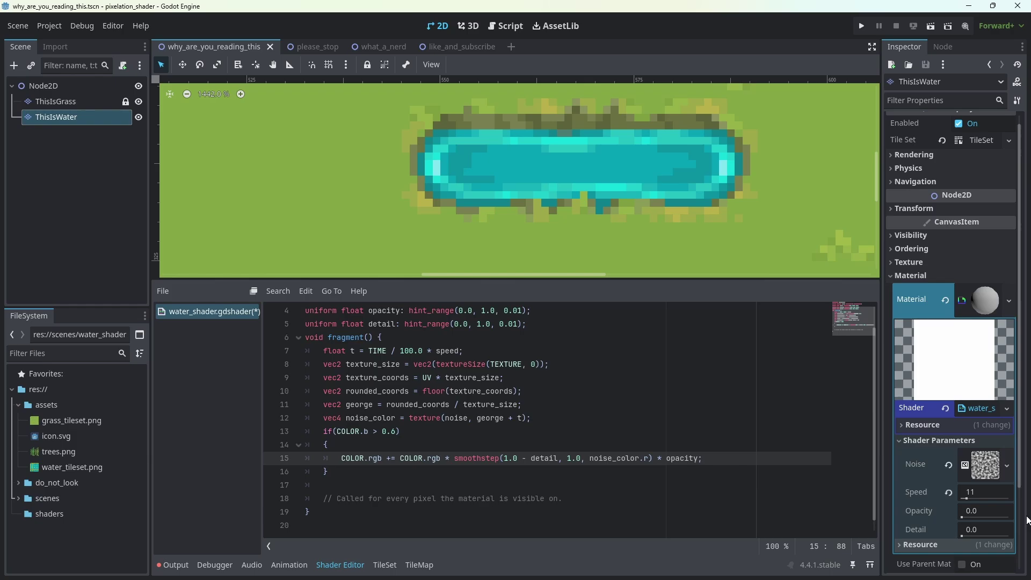
pyautogui.moveTo(983, 531)
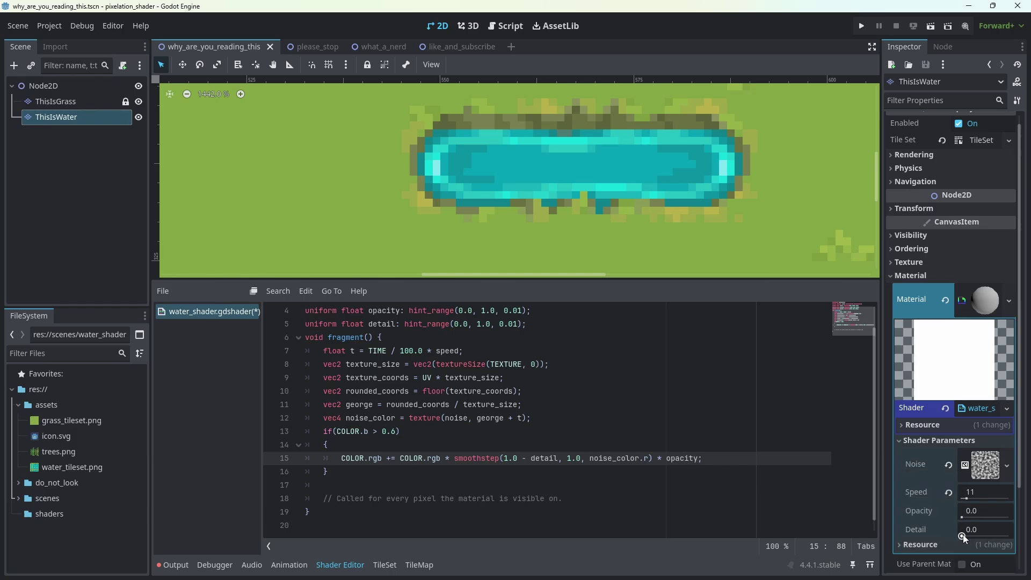
# - Set the Detail shader parameter to 0.2 and save the scene and shader
pyautogui.moveTo(965, 534); pyautogui.dragTo(985, 513)
pyautogui.click(963, 517)
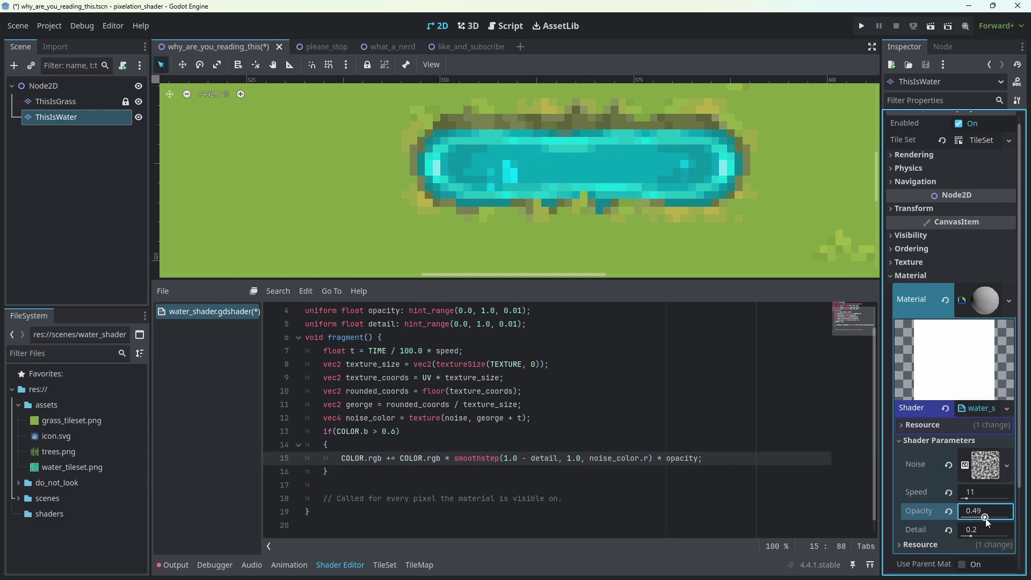
pyautogui.hotkey('ctrl', 's')
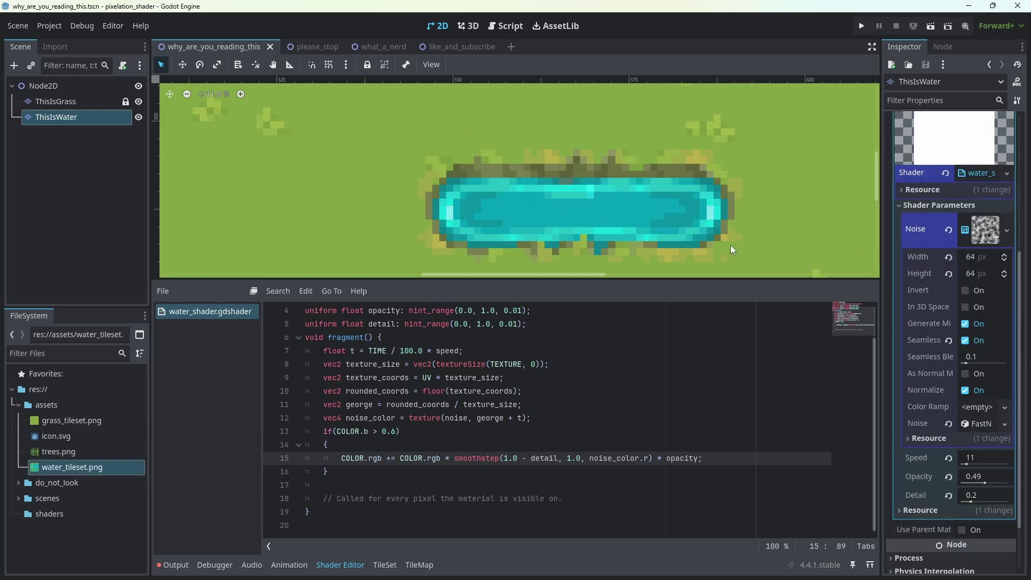
pyautogui.scroll(1, 560, 397)
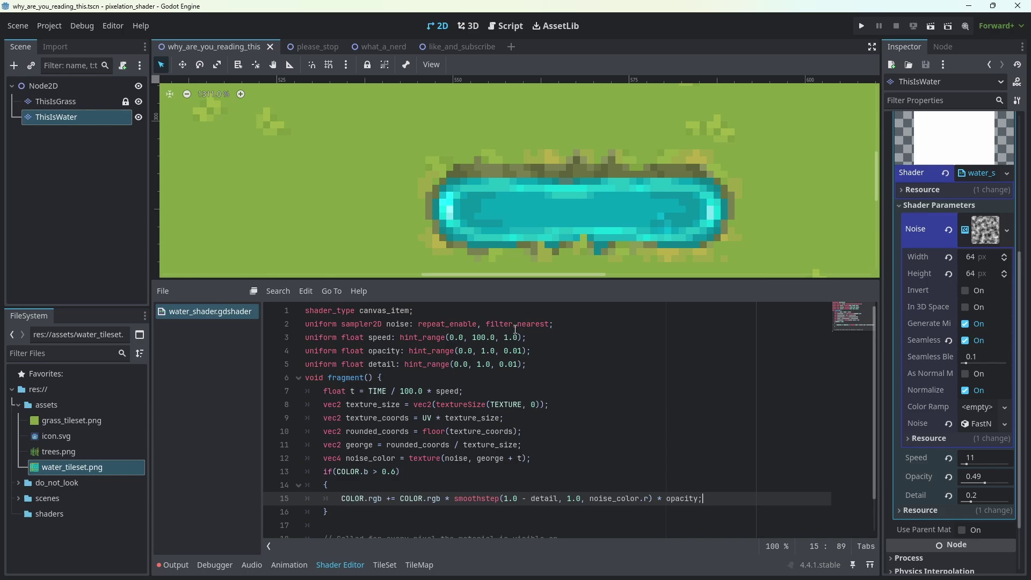
# - Delete filter_nearest from the noise sampler, change the TIME divisor to 1000.0, and save
pyautogui.moveTo(478, 325); pyautogui.dragTo(550, 324)
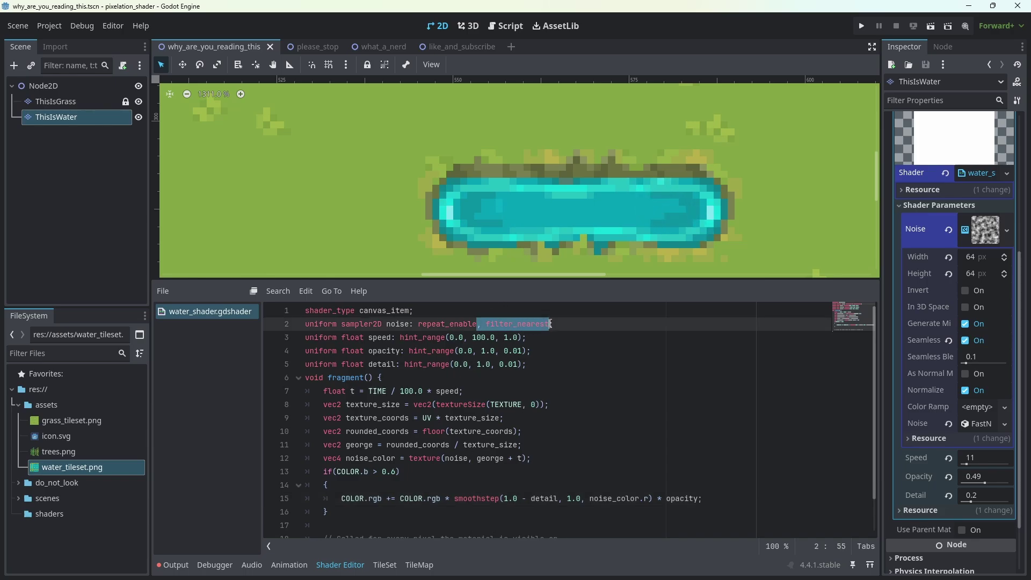
pyautogui.press('BackSpace')
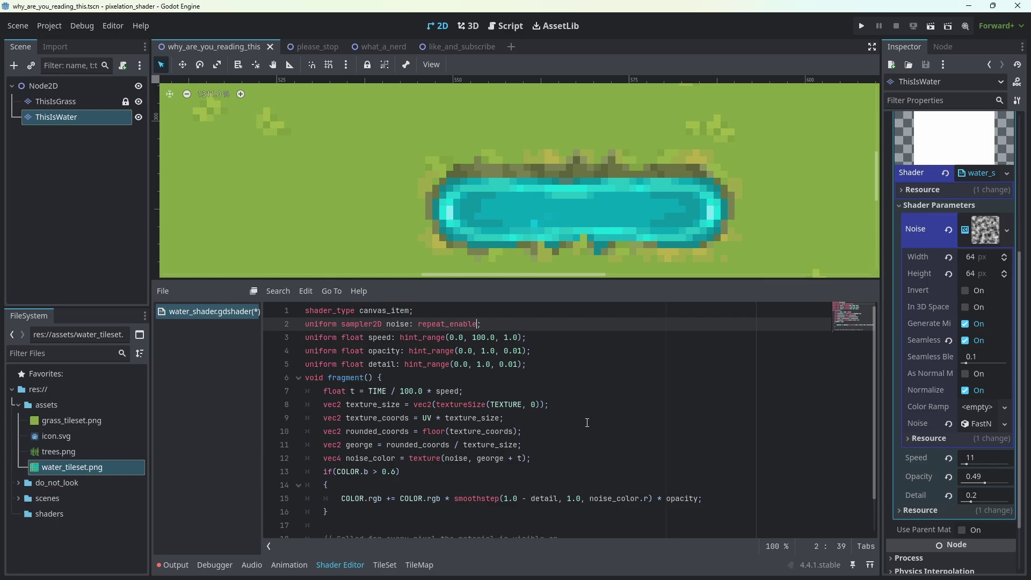
pyautogui.click(582, 479)
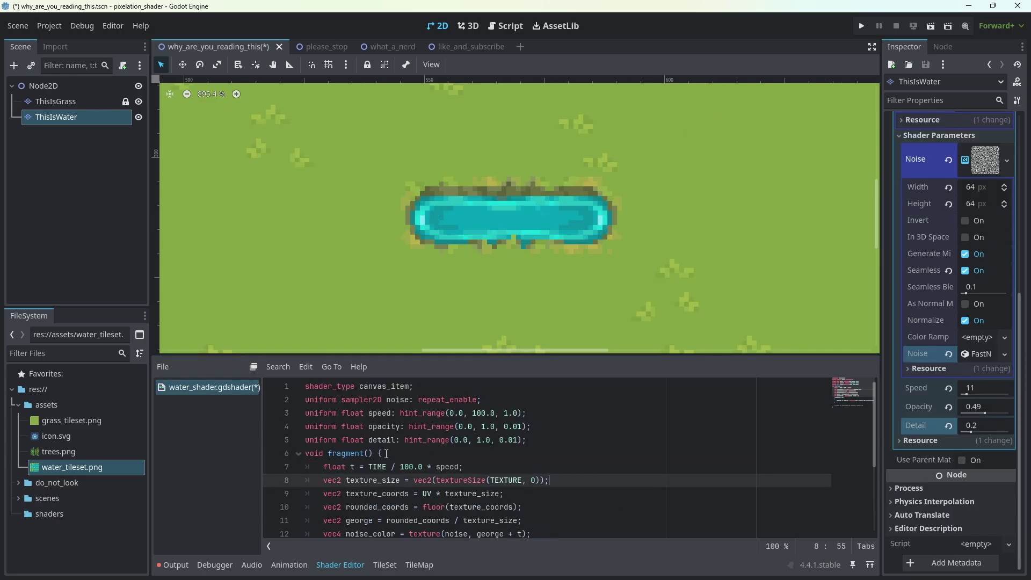
pyautogui.click(403, 467)
pyautogui.write('0')
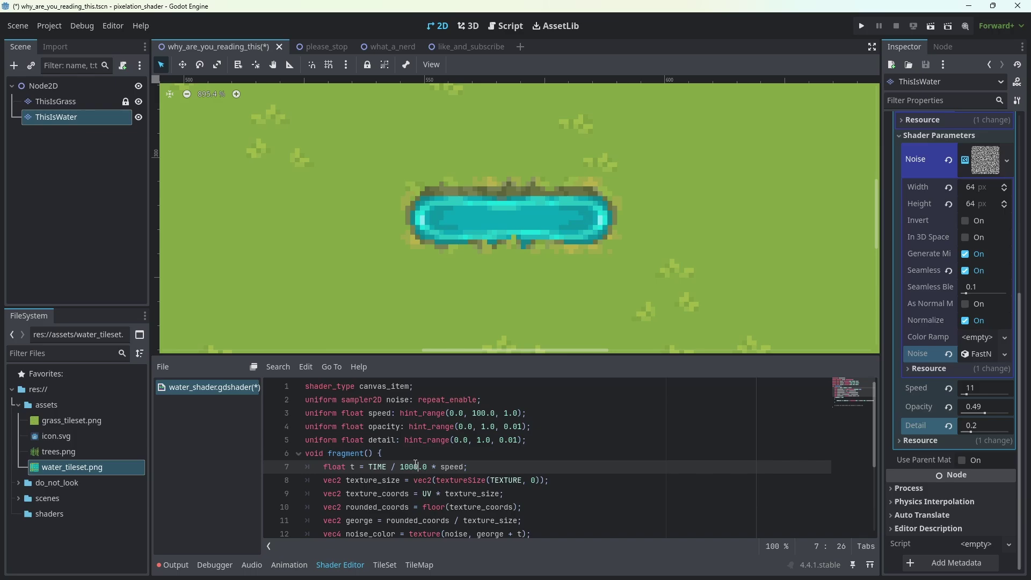
pyautogui.click(556, 467)
pyautogui.hotkey('ctrl', 's')
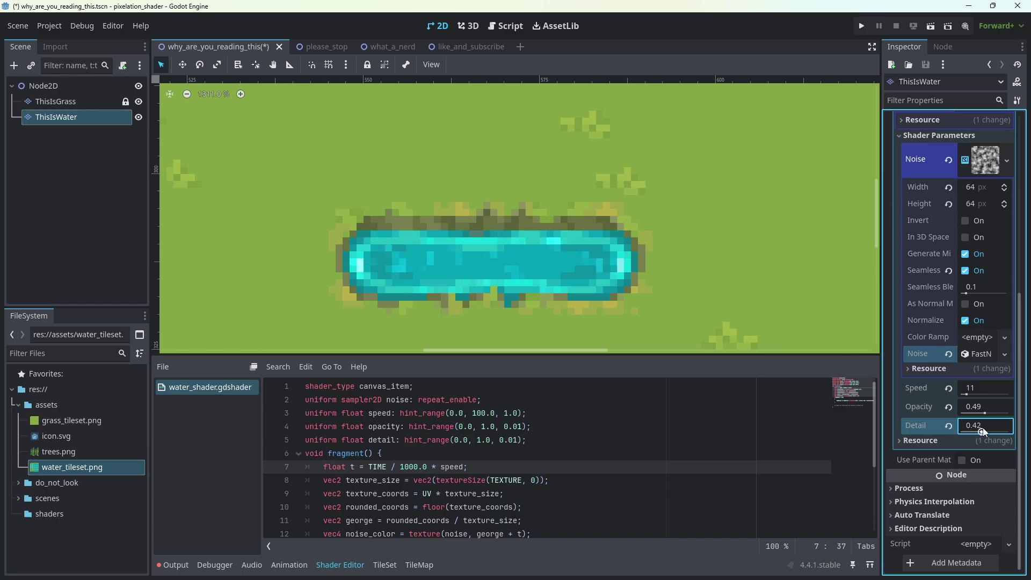
pyautogui.scroll(5, 983, 427)
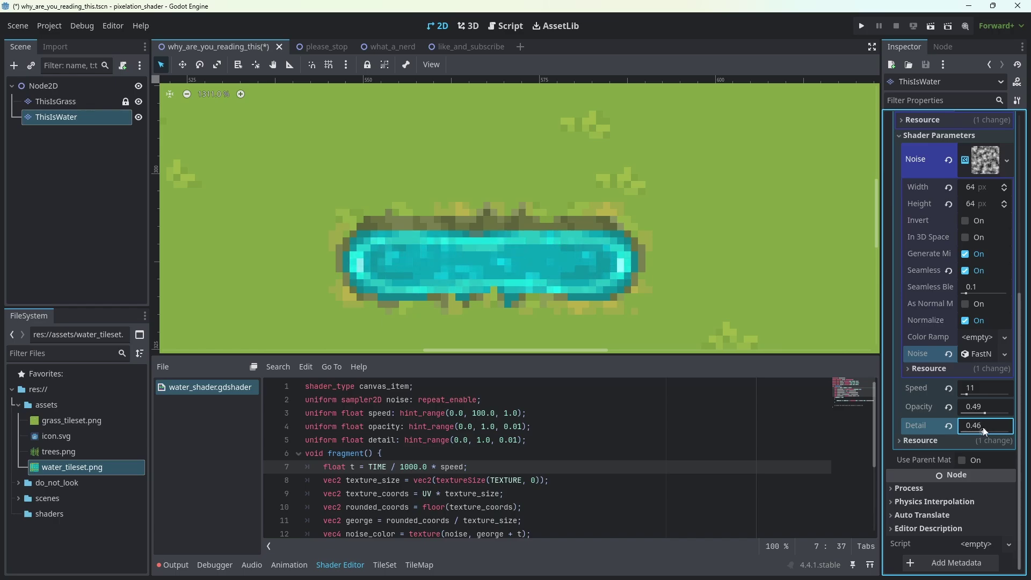
pyautogui.scroll(6, 983, 427)
pyautogui.scroll(12, 994, 415)
pyautogui.scroll(15, 995, 414)
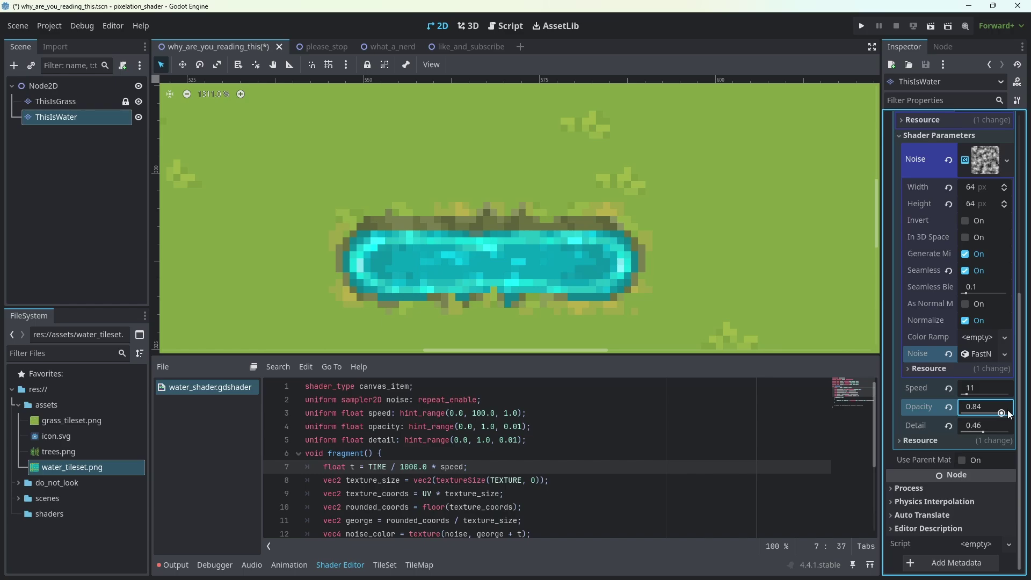
# - Drag the Opacity shader parameter down to 0.29
pyautogui.moveTo(998, 416); pyautogui.dragTo(976, 417)
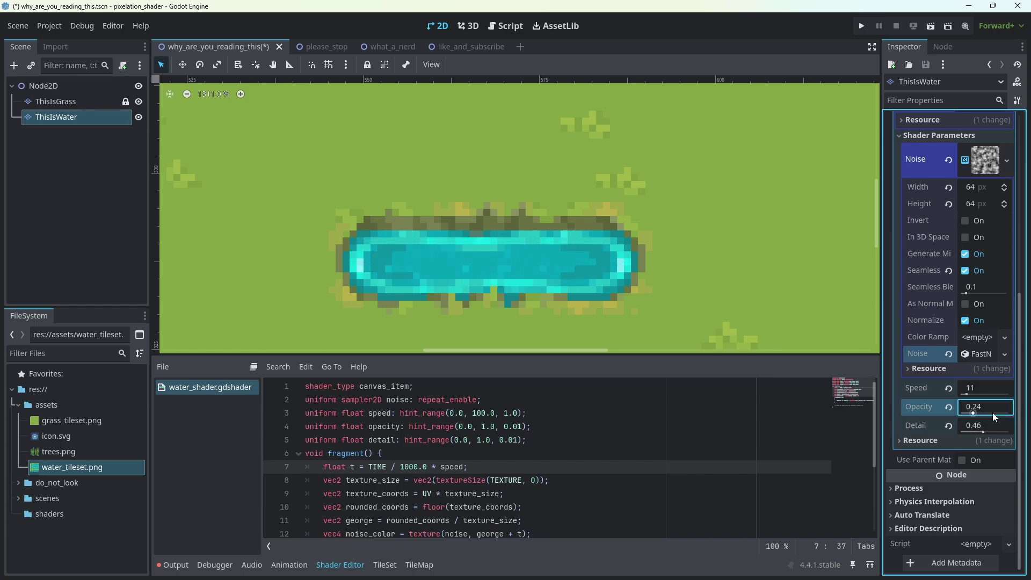
pyautogui.scroll(1, 638, 236)
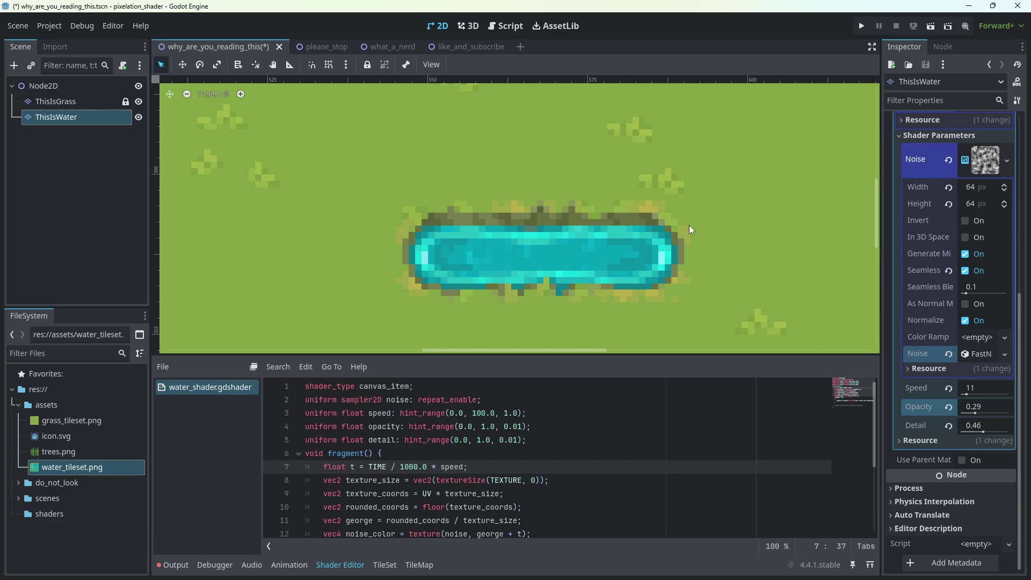
pyautogui.scroll(-2, 689, 225)
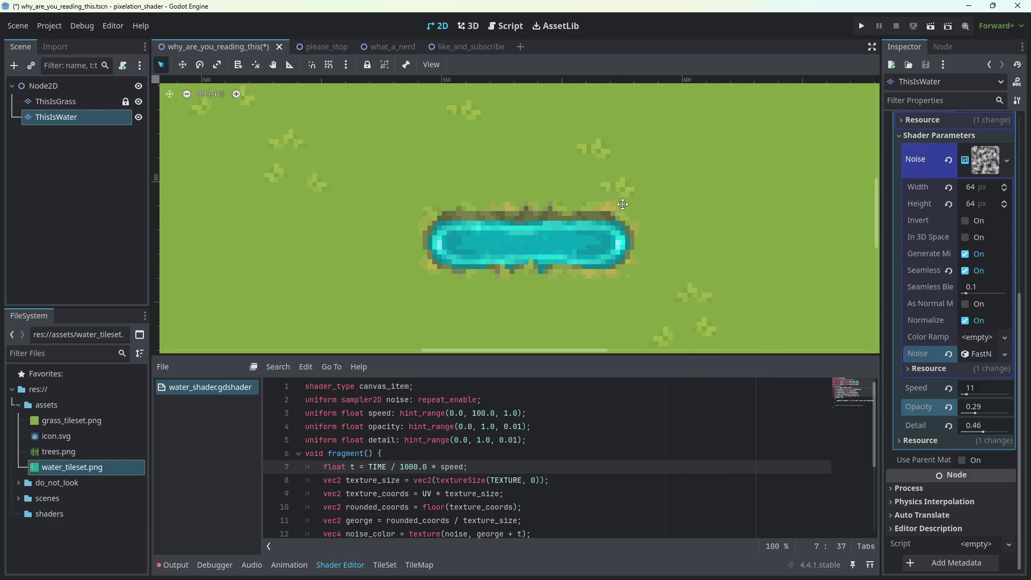
pyautogui.scroll(1, 577, 211)
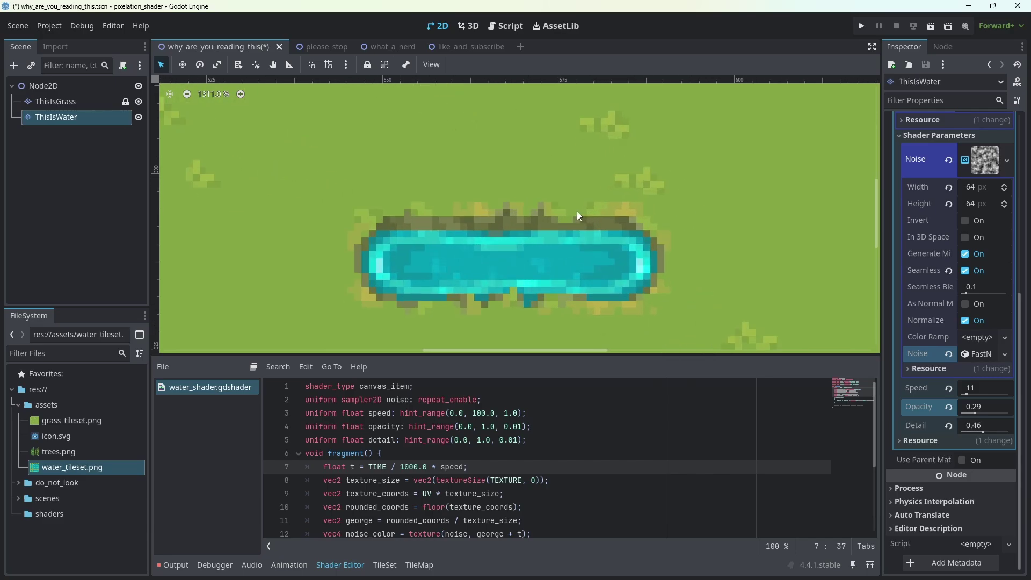